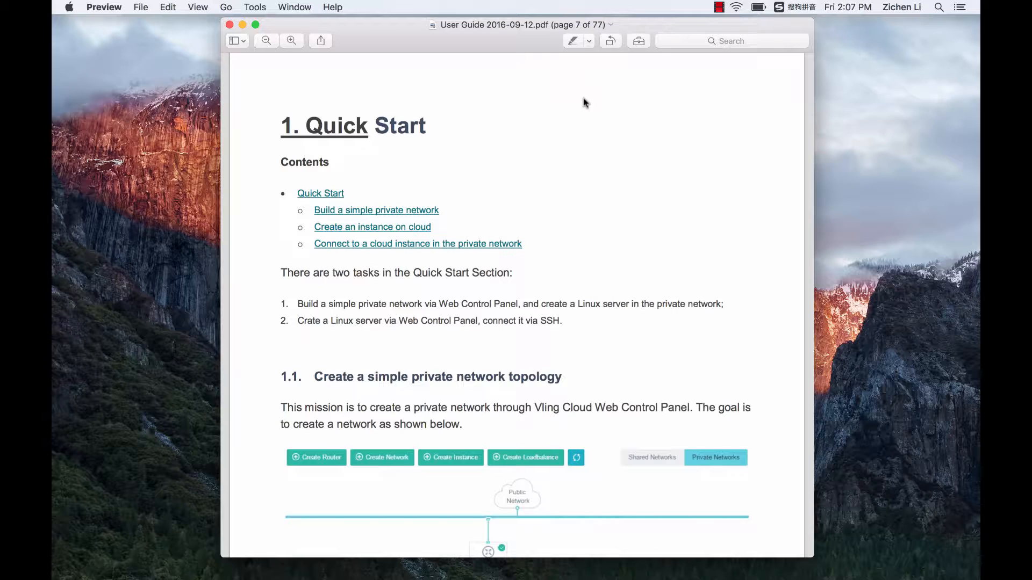
Study the simple private network topology in section 1.1 on page 7, then switch to Firefox.
scroll(583, 98, down, 2)
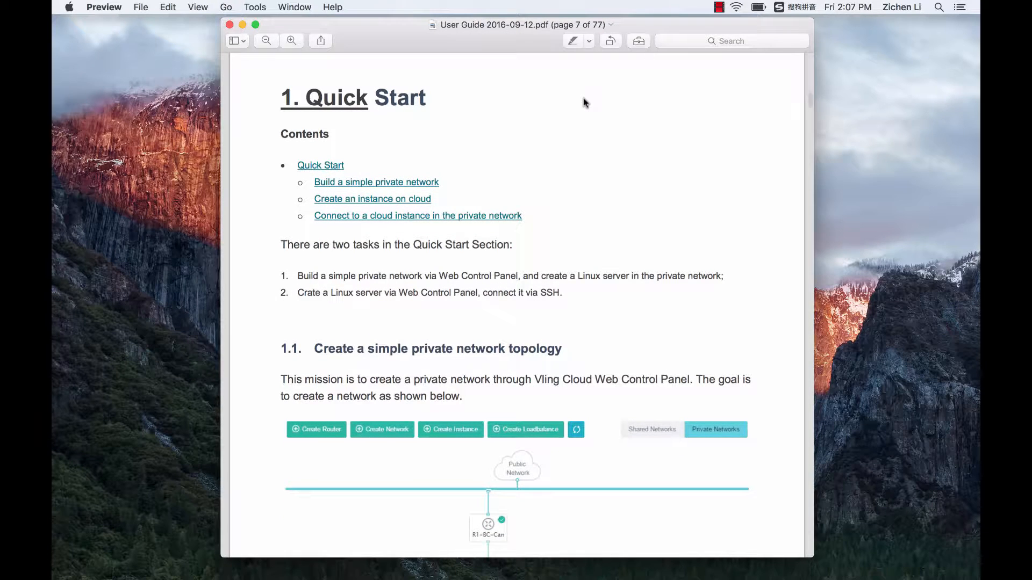
scroll(582, 98, down, 8)
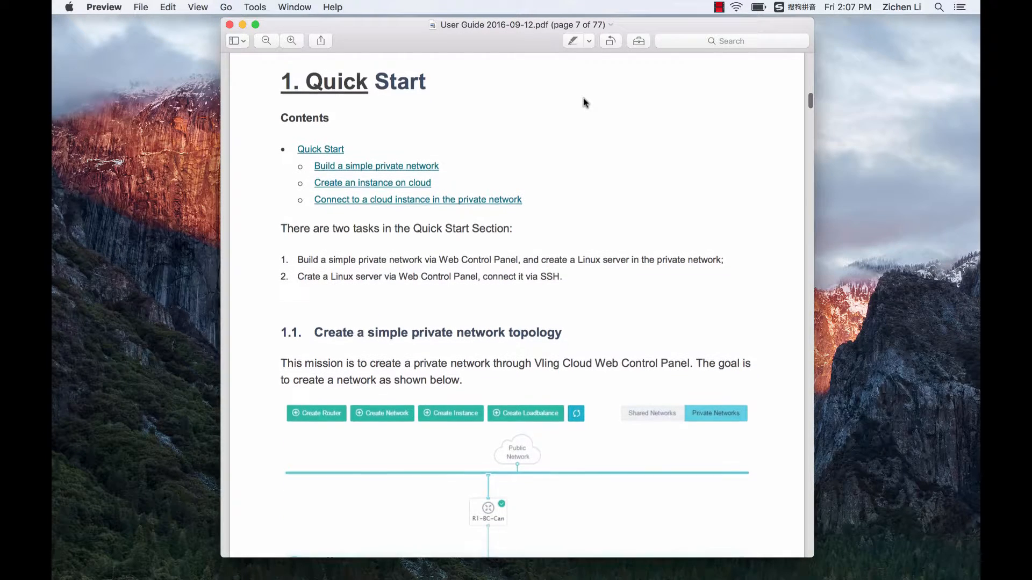
scroll(582, 97, down, 1)
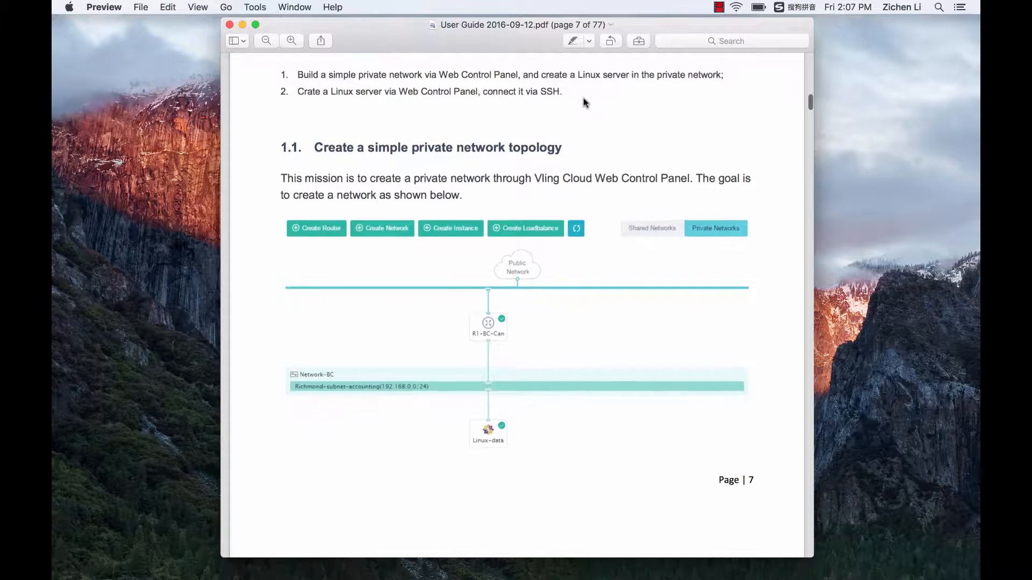
scroll(582, 98, down, 1)
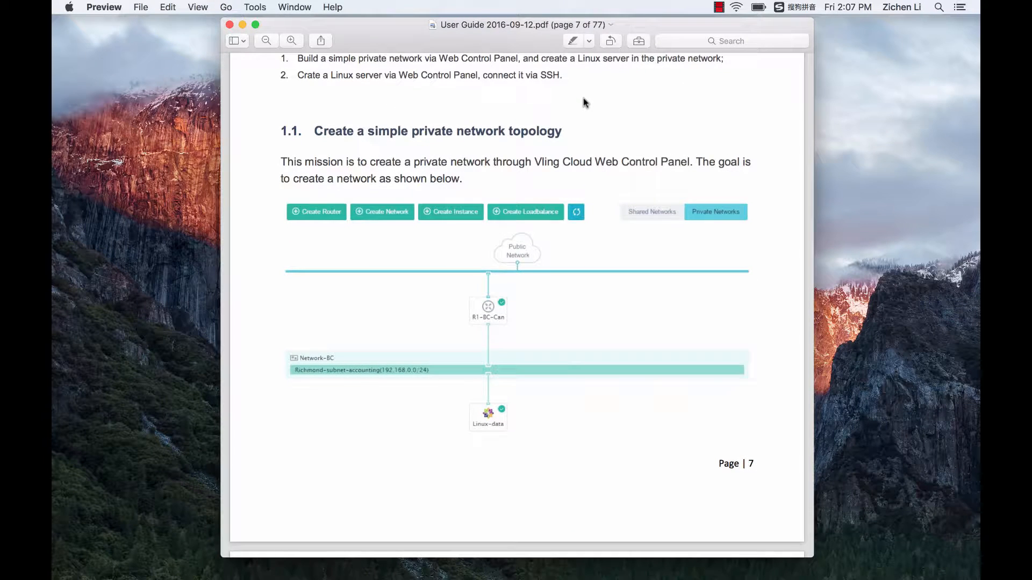
scroll(582, 98, up, 1)
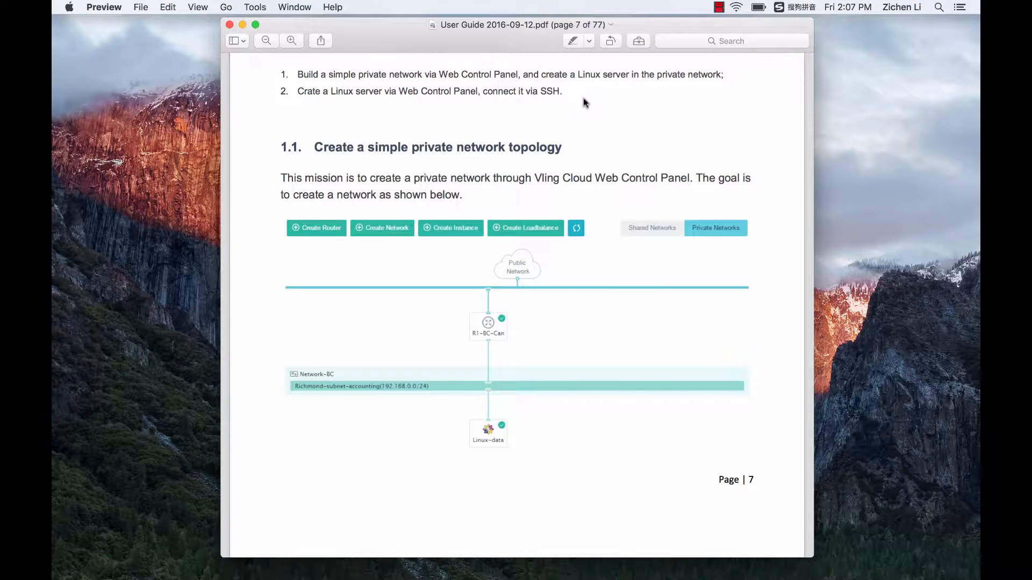
scroll(583, 102, down, 1)
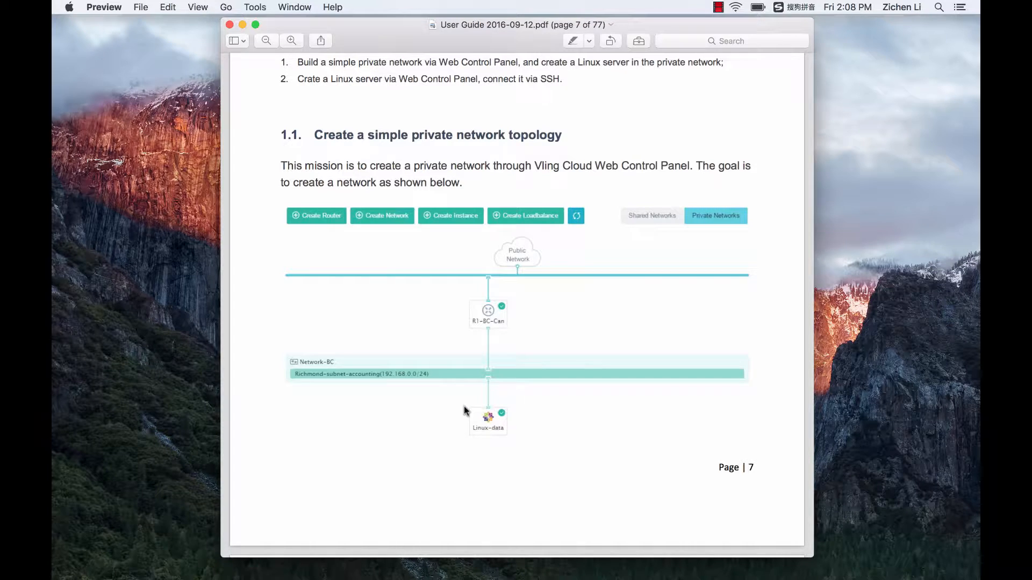
scroll(463, 405, up, 1)
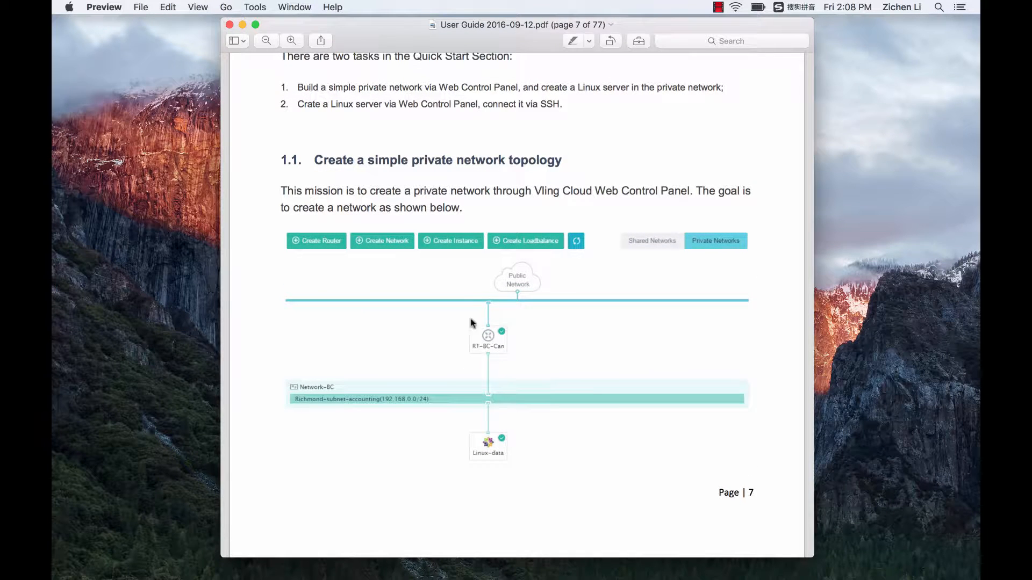
scroll(474, 221, up, 1)
scroll(474, 222, up, 2)
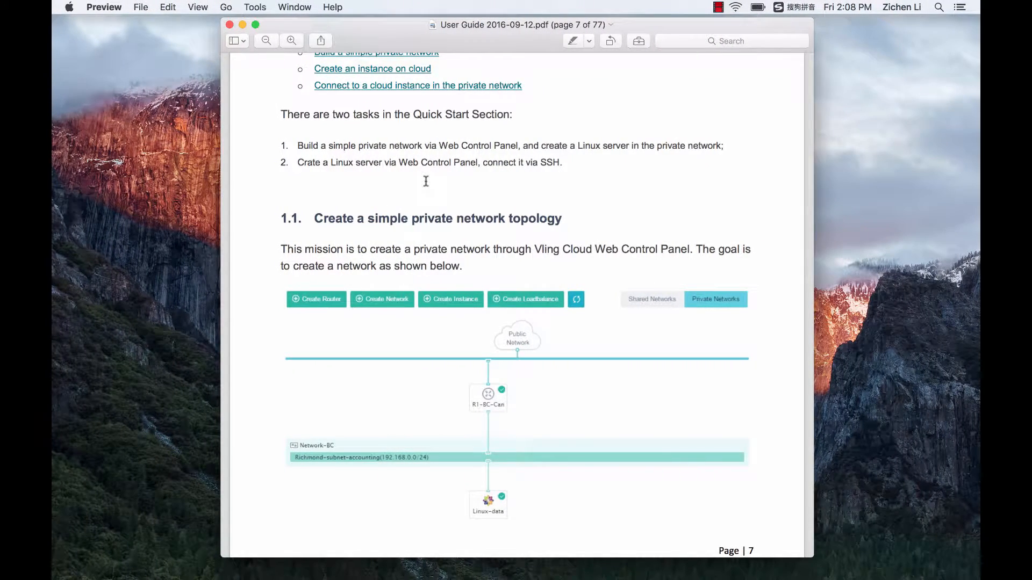
key(ctrl+Right)
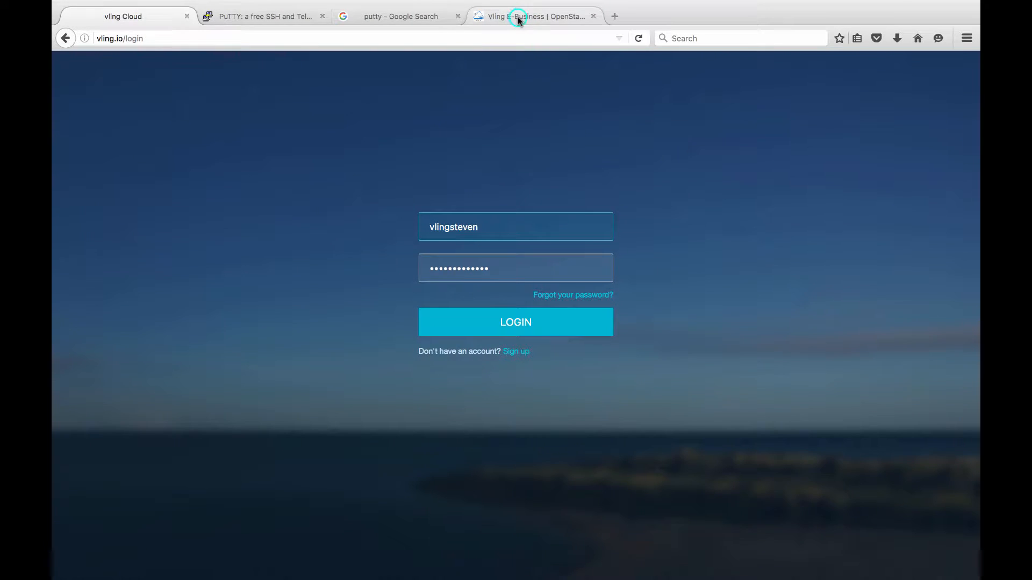
click(517, 18)
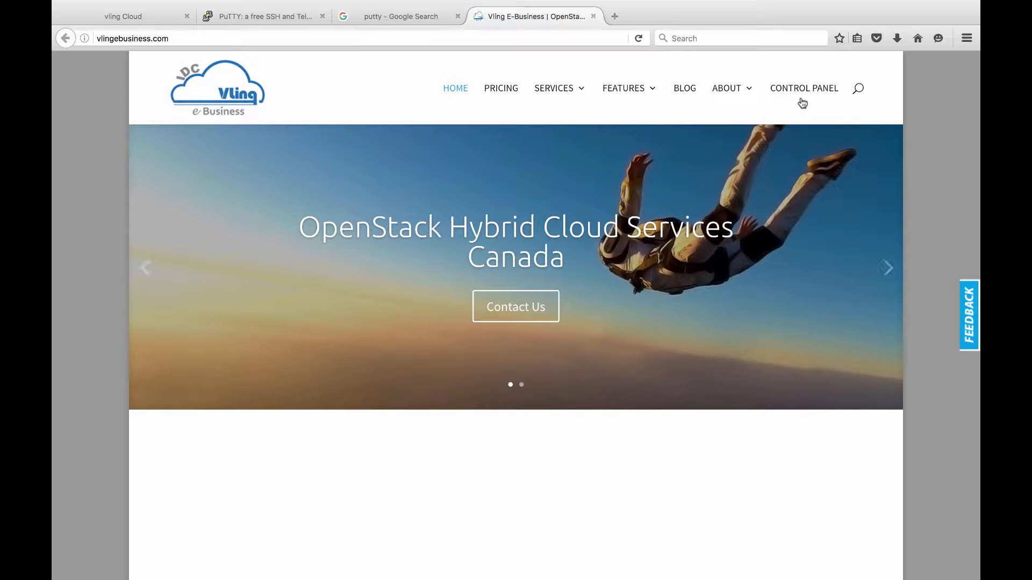
click(128, 19)
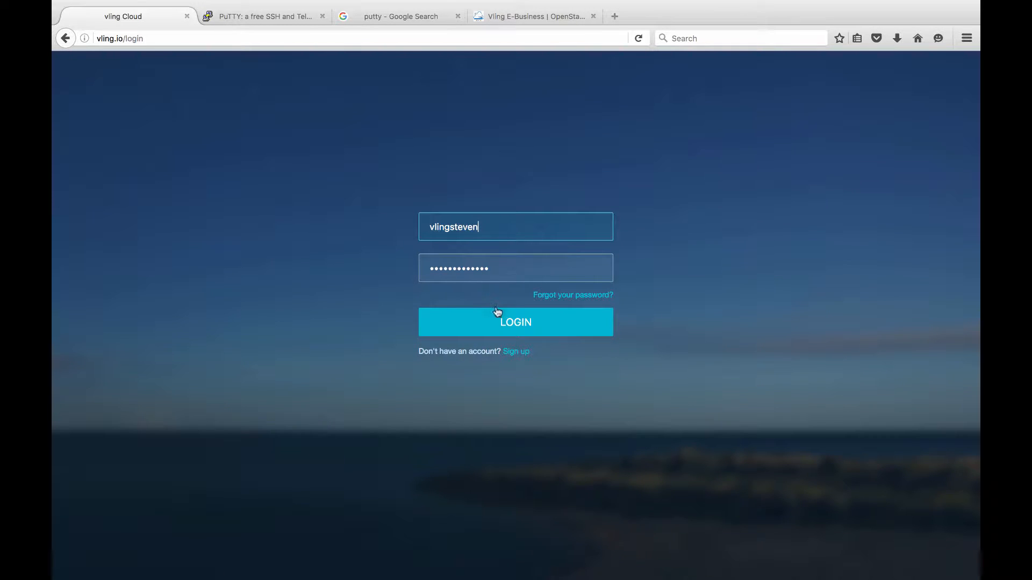
Log in on the vling.io page to open the Overview dashboard with balance and quotas.
click(513, 324)
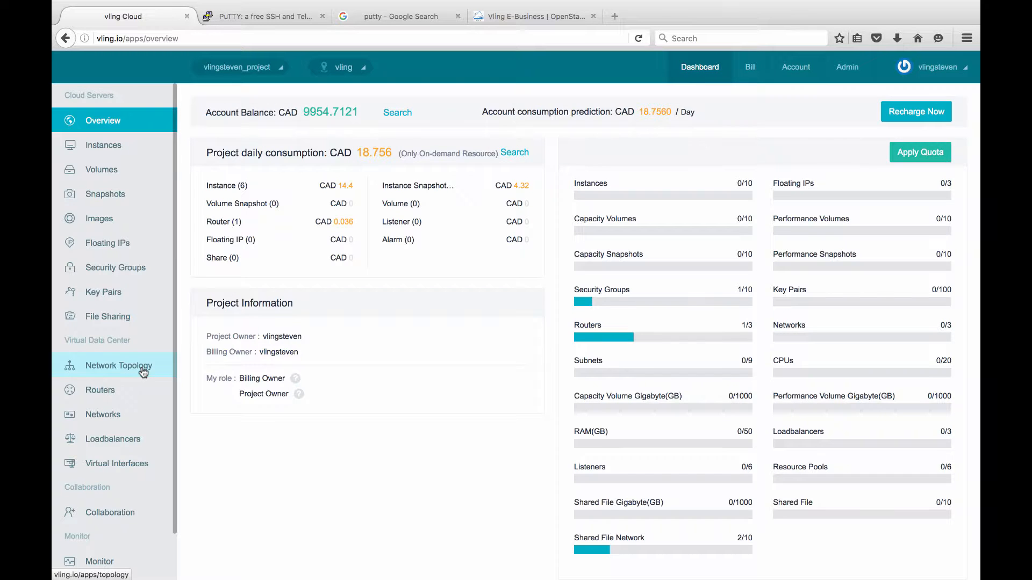
Delete router R1 from the Network Topology page, leaving only the Public Network.
click(103, 370)
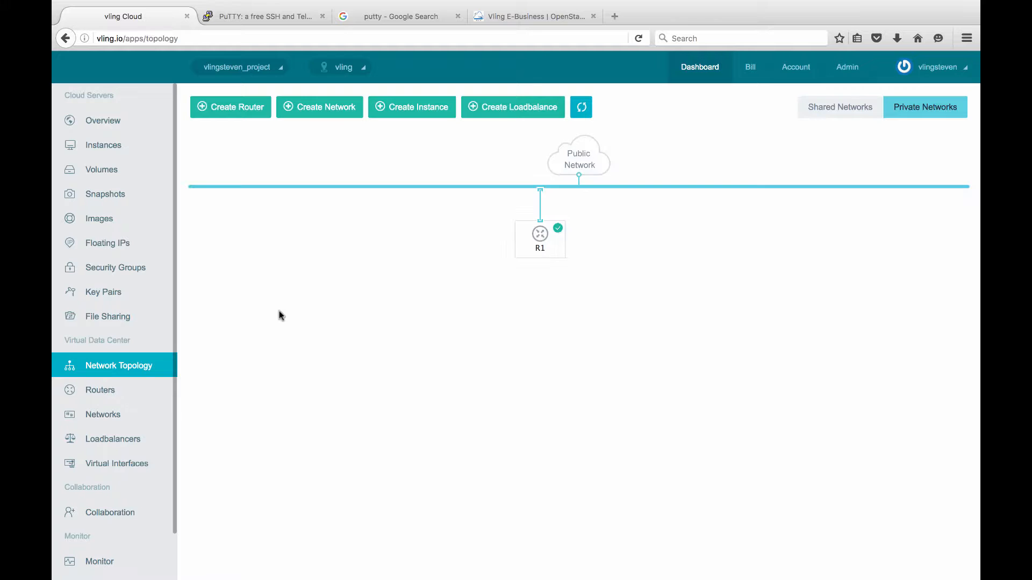
click(536, 244)
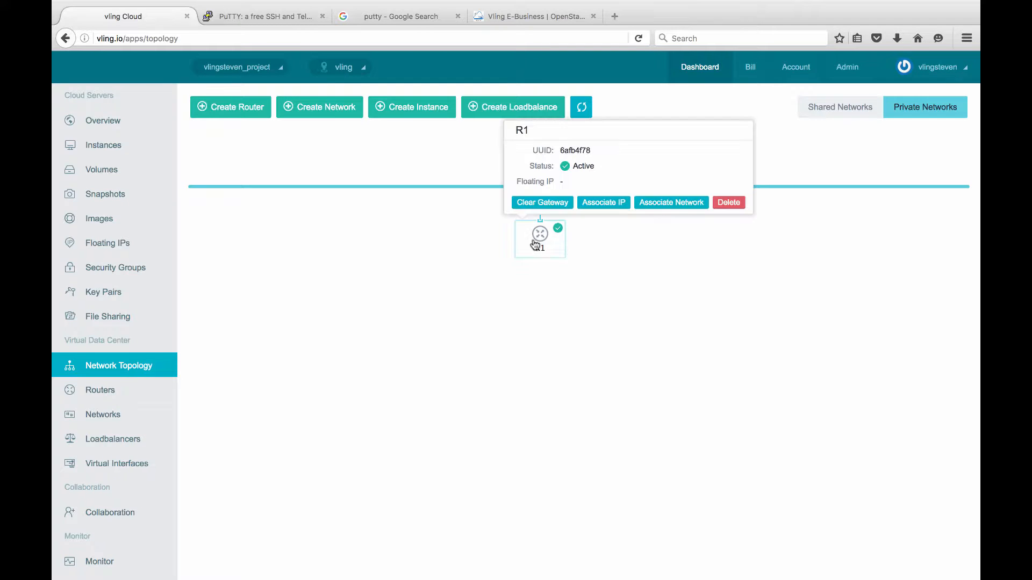
click(729, 202)
click(594, 342)
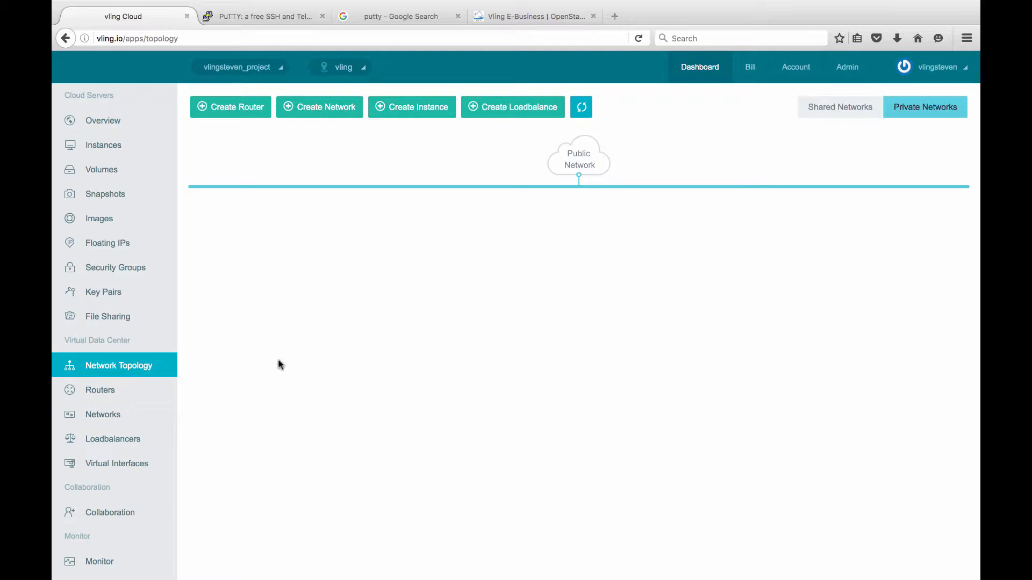
Create Network1 with subnet Subnet1_Network1, changing the CIDR to 192.168.3.0/24.
click(117, 423)
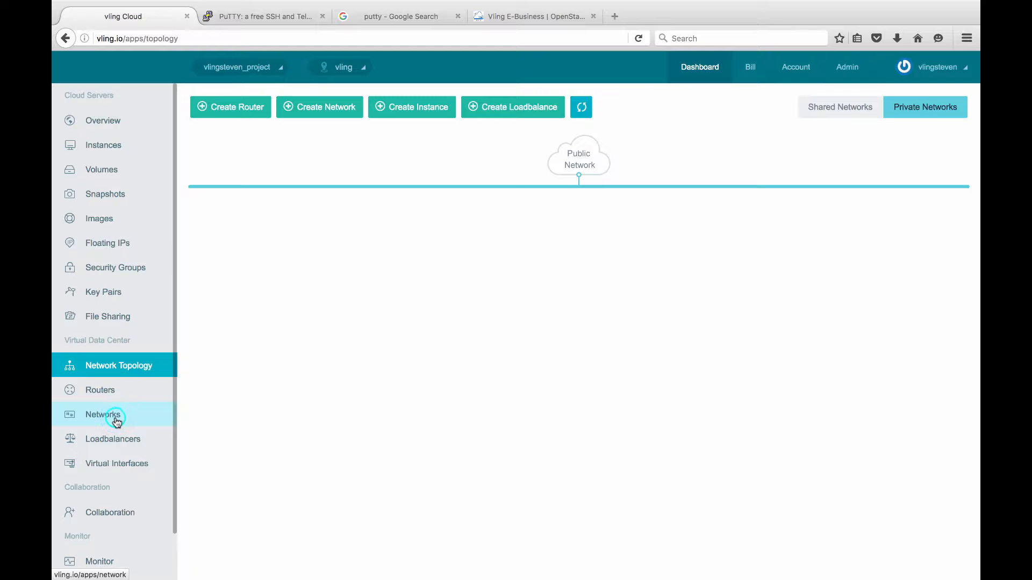
click(244, 139)
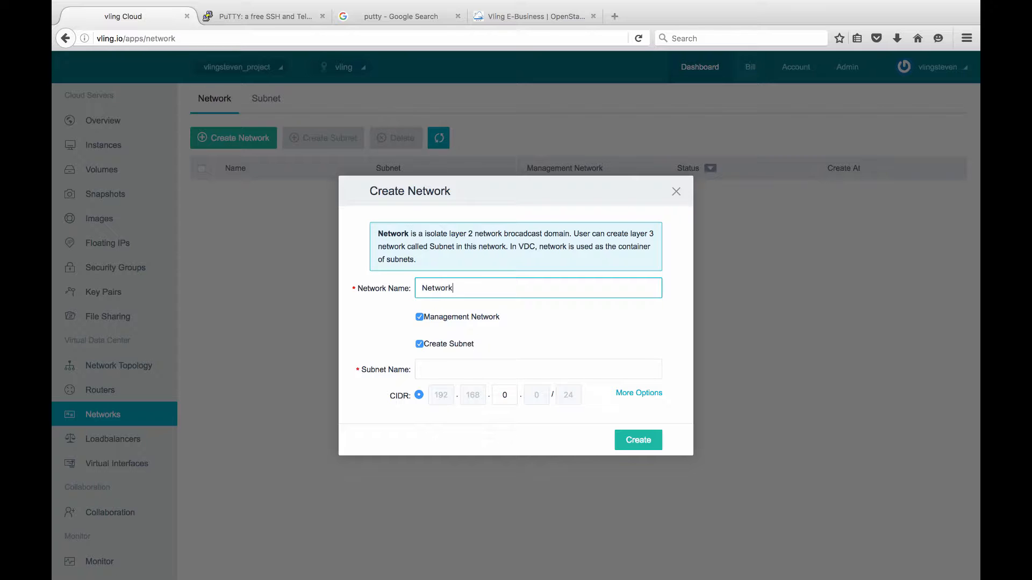
text(Network1)
click(451, 370)
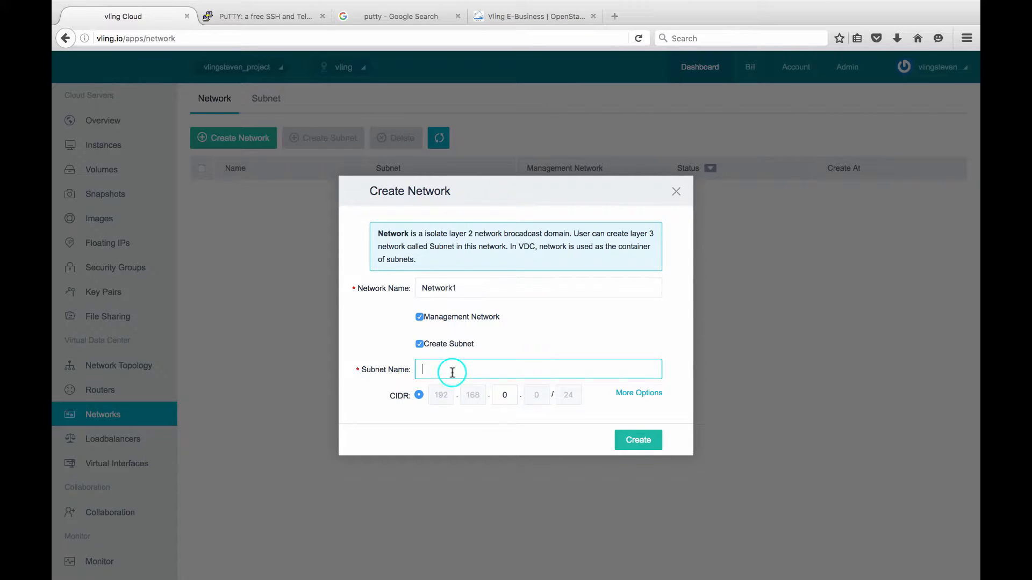
text(Subnet1_Network1)
click(629, 397)
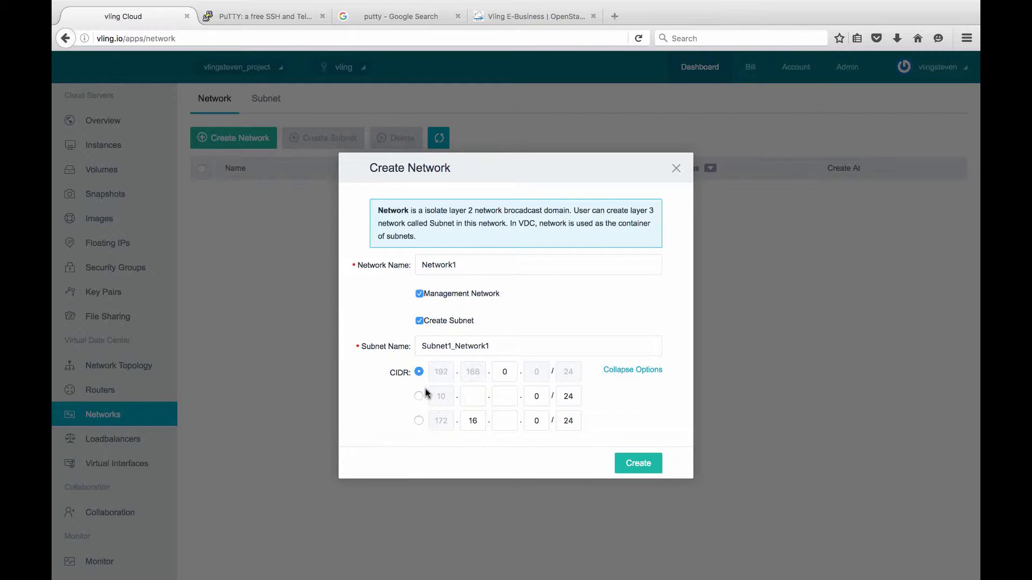
click(494, 379)
click(507, 371)
drag(508, 371, 476, 372)
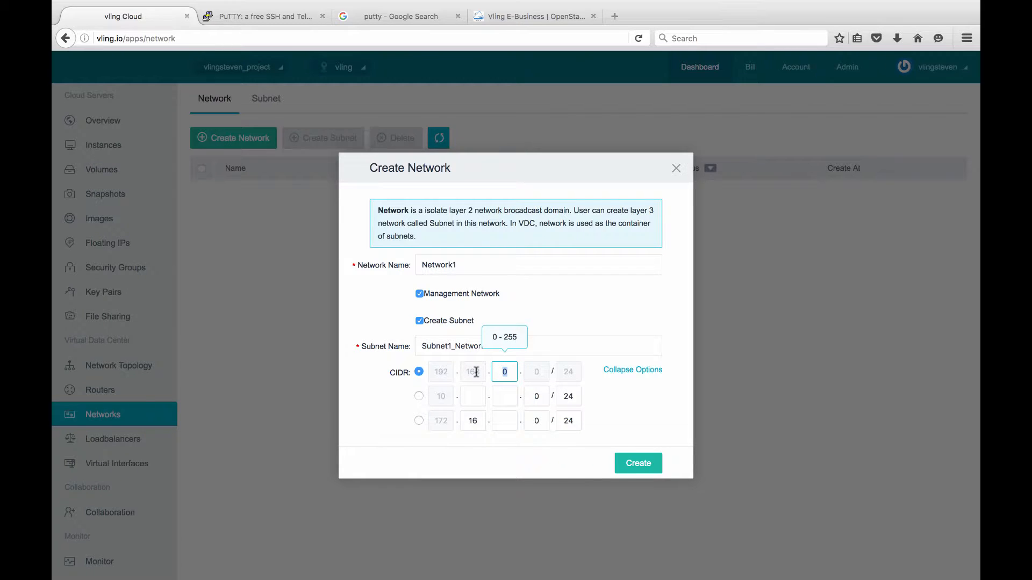
text(3)
click(637, 465)
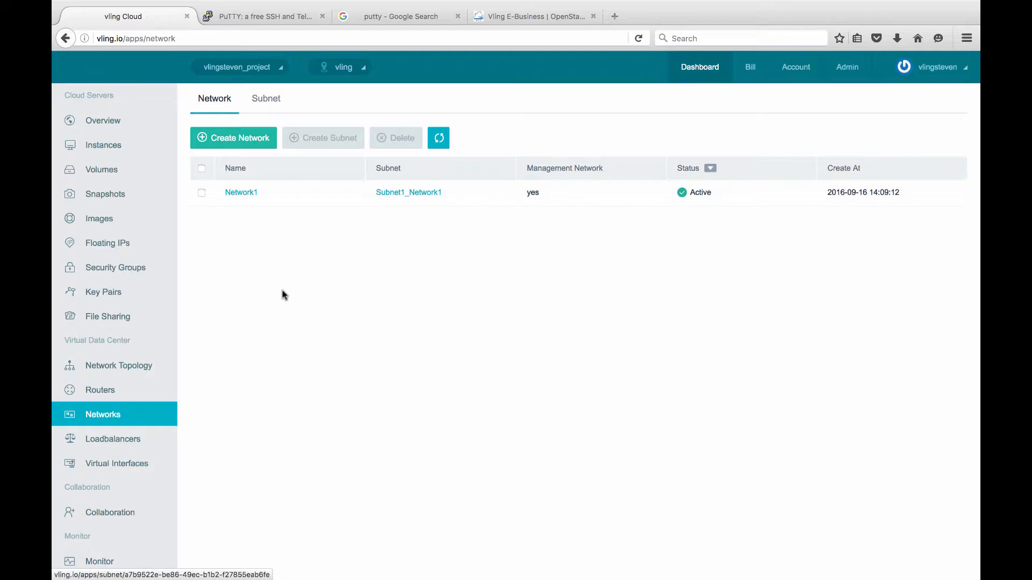
Add router R1 with Enable public gateway left checked, so its external gateway shows YES.
click(130, 375)
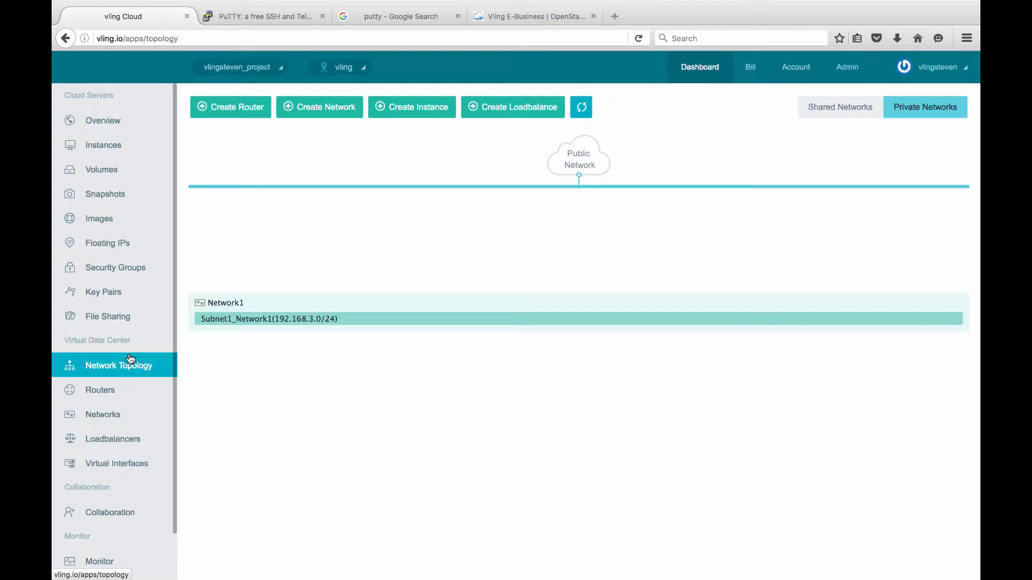
click(119, 396)
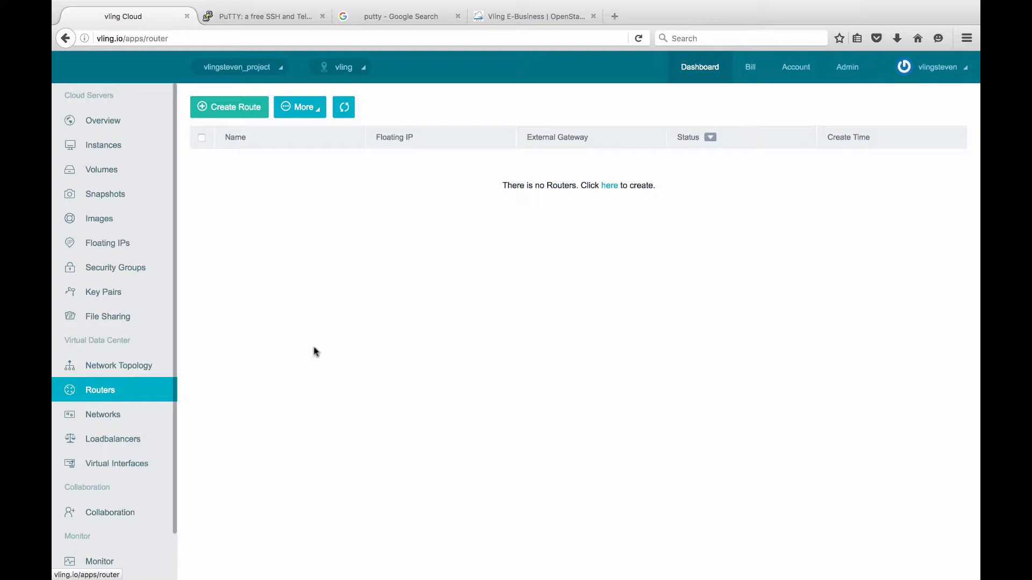
click(238, 110)
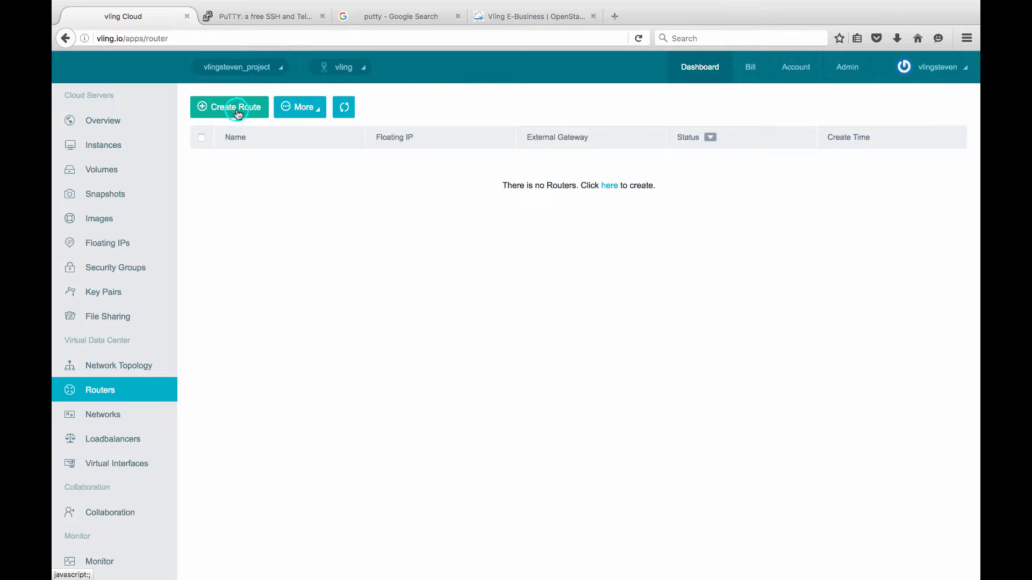
text(R1)
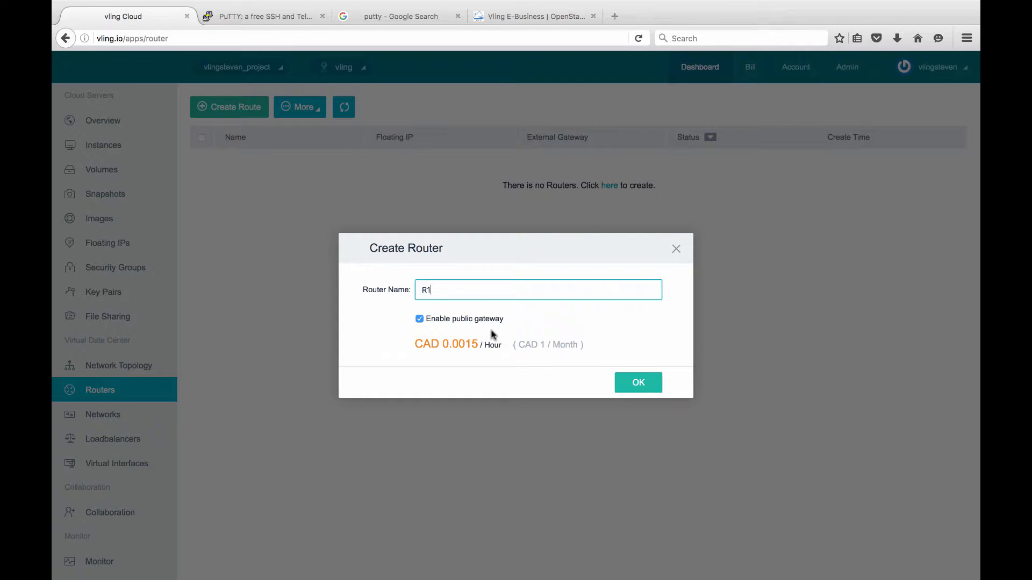
click(634, 383)
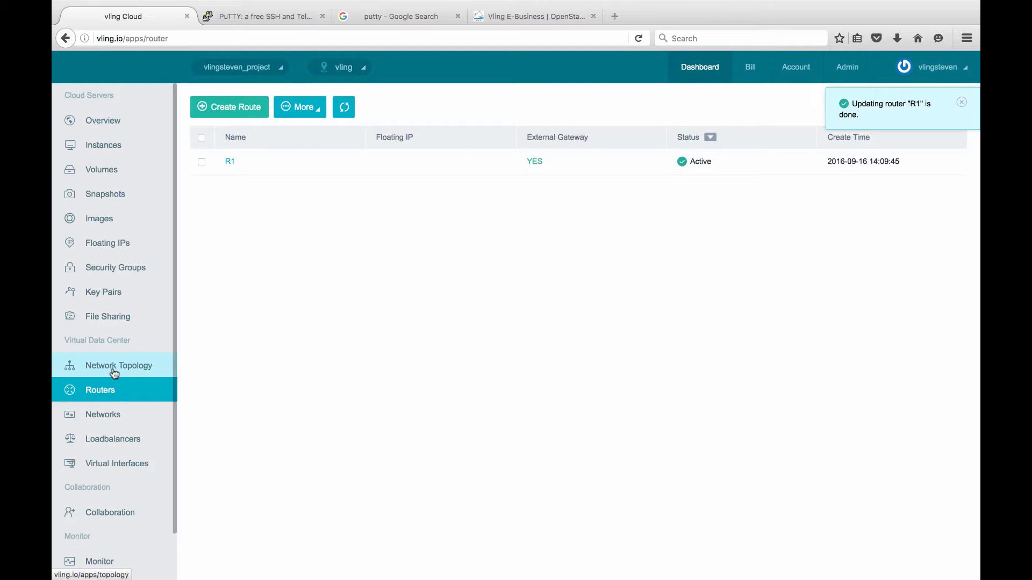
click(112, 370)
Associate router R1 with subnet Subnet1_Network1 from its topology popover.
click(540, 235)
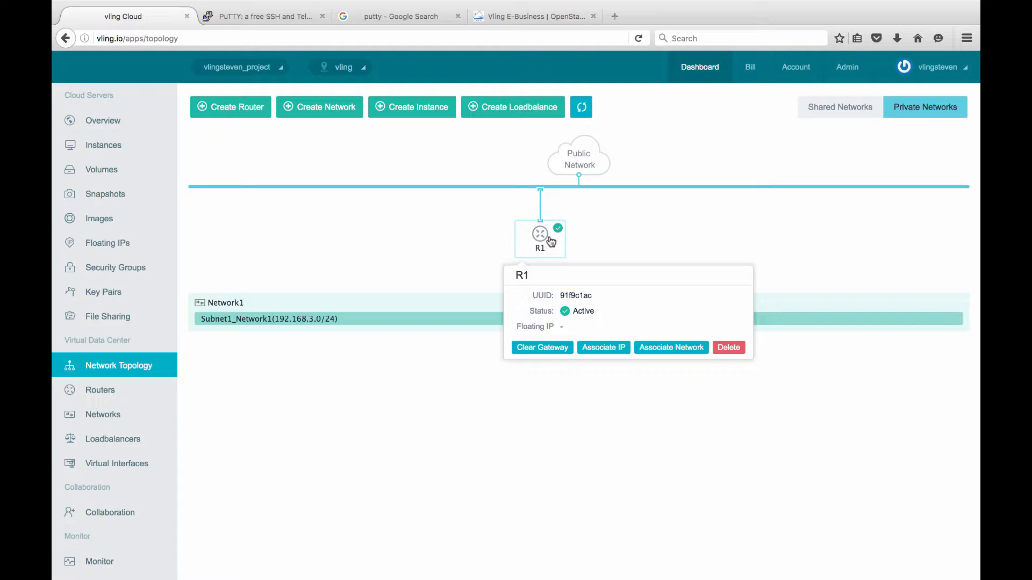
click(432, 242)
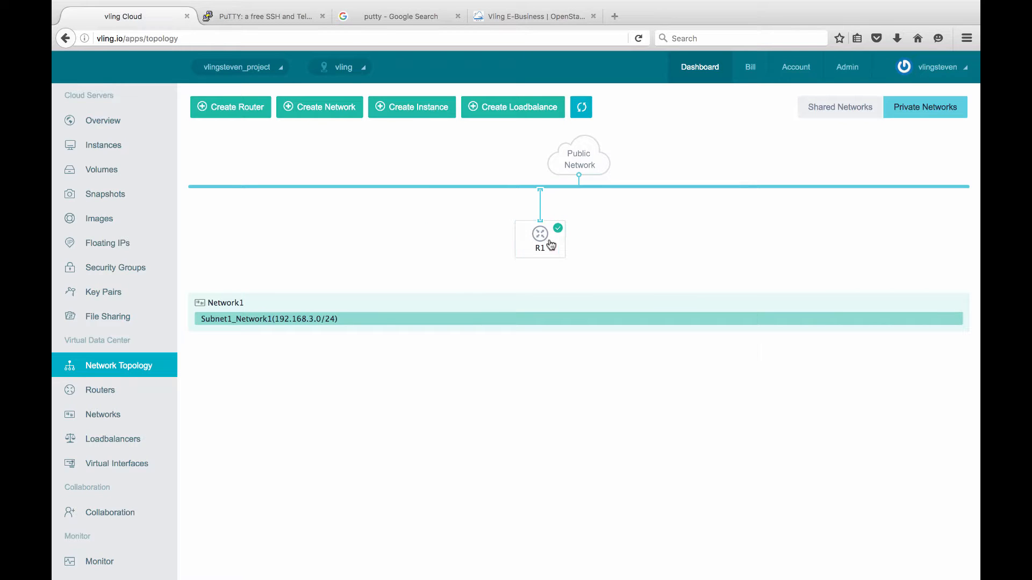
click(550, 244)
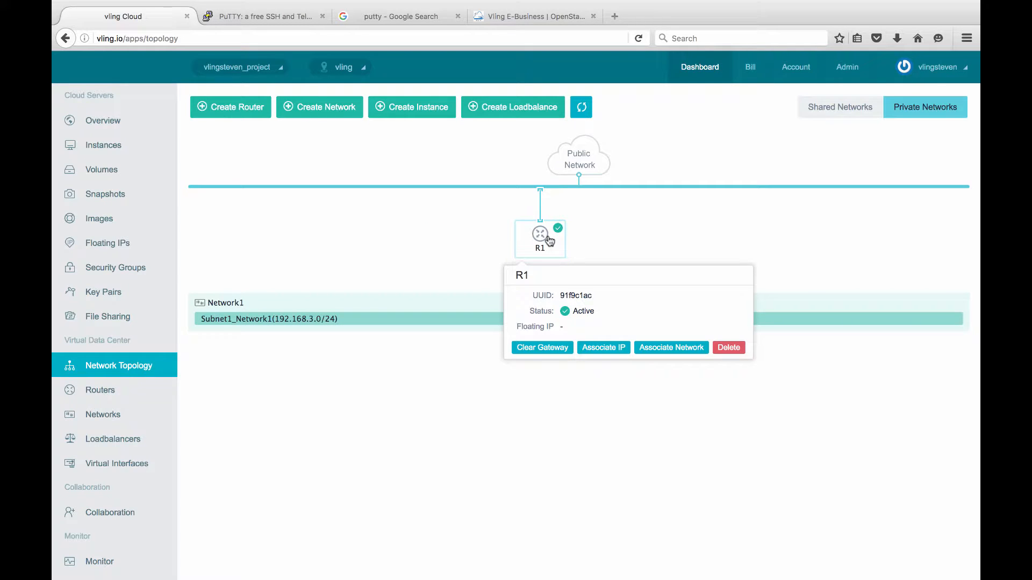
click(435, 234)
click(521, 254)
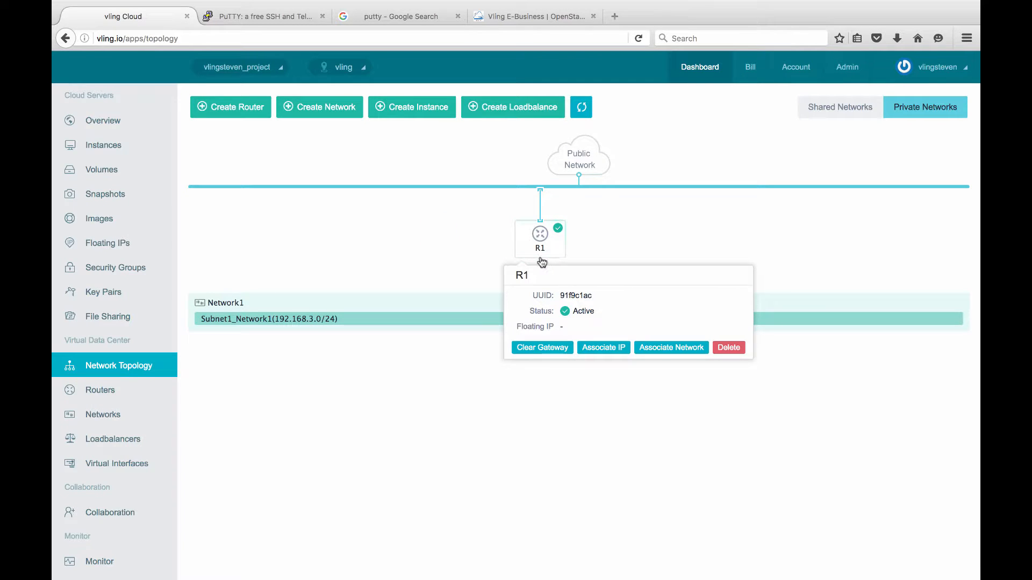
click(677, 349)
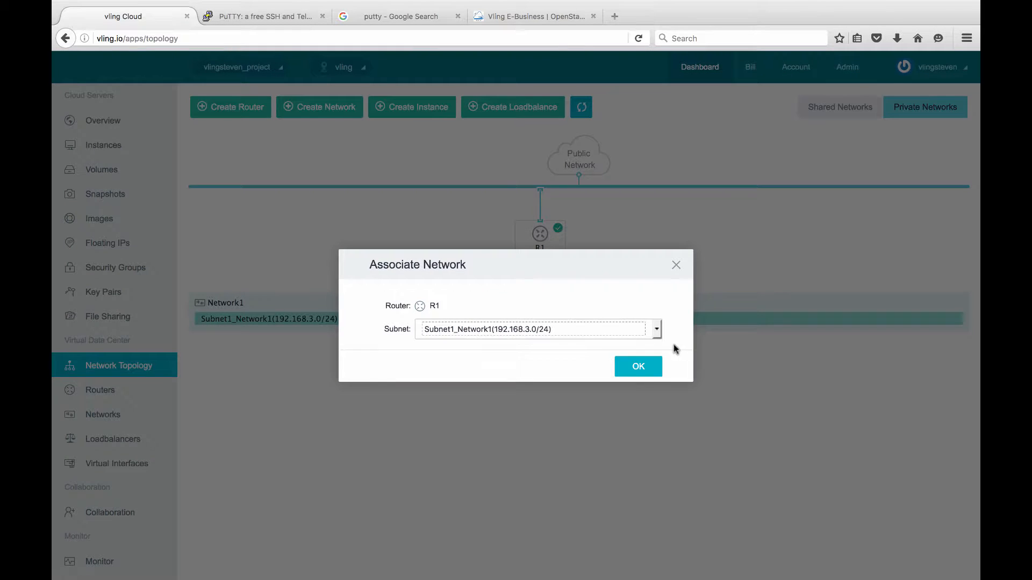
click(559, 334)
click(556, 336)
click(633, 366)
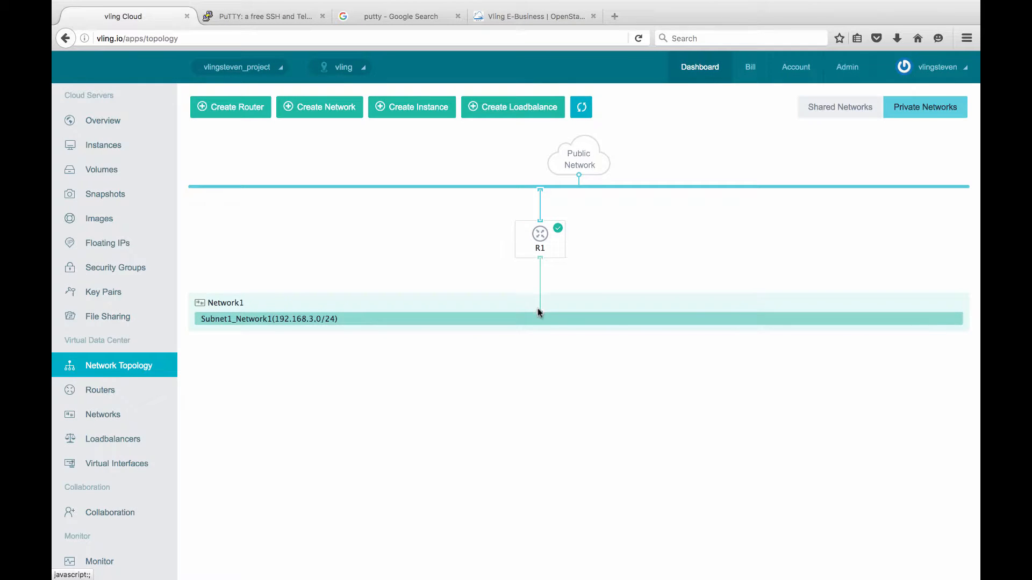
Check R1's details to confirm it is linked to 192.168.3.0/24.
click(539, 310)
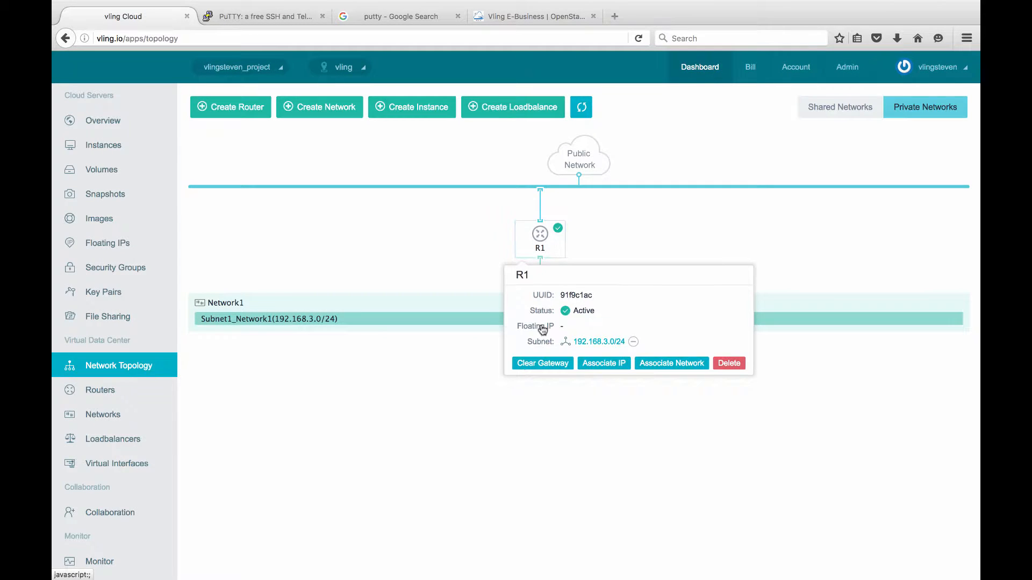
click(387, 359)
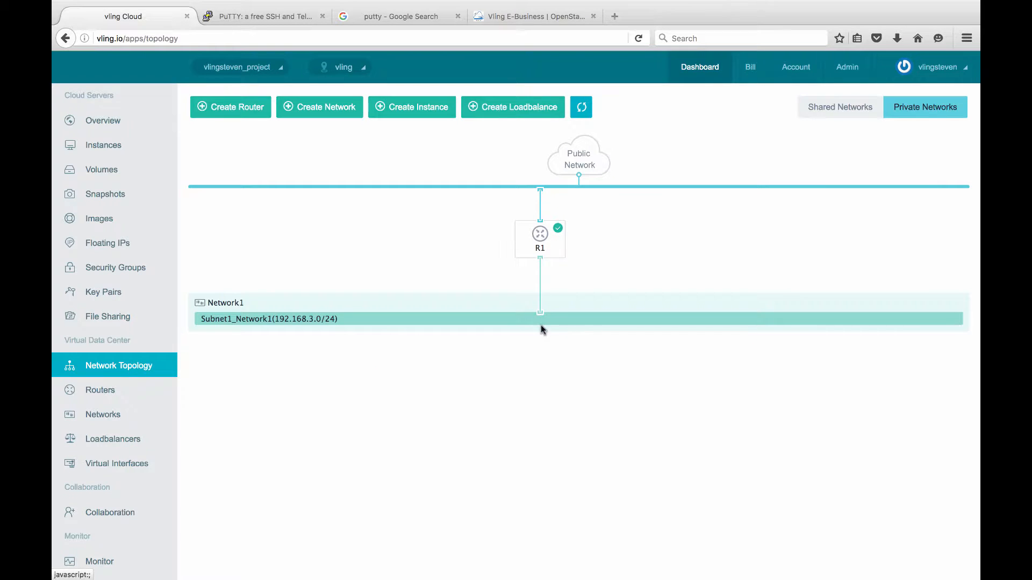
click(541, 257)
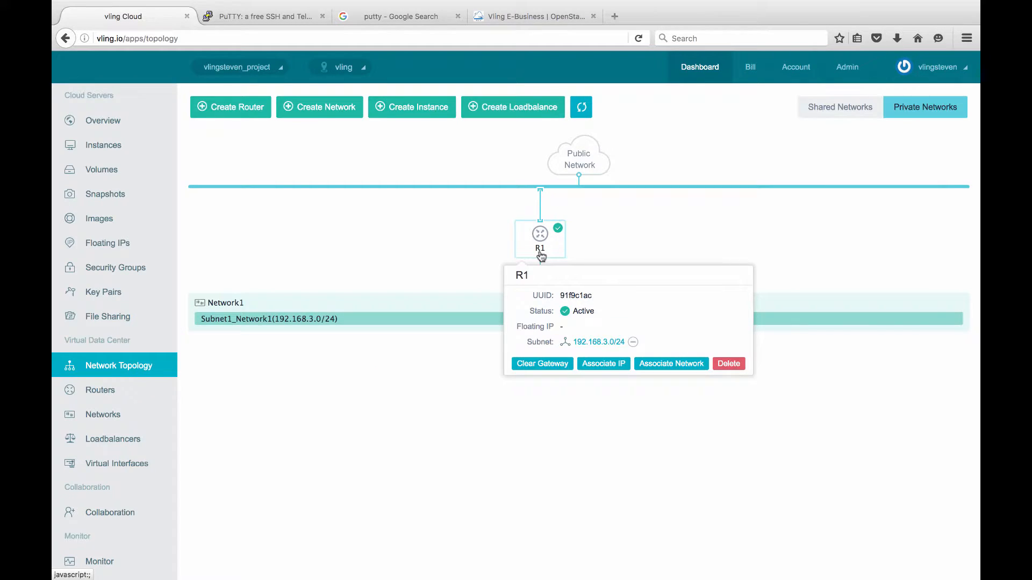
Detach Subnet1_Network1 from router R1 on the Subnet tab and view the topology.
click(129, 416)
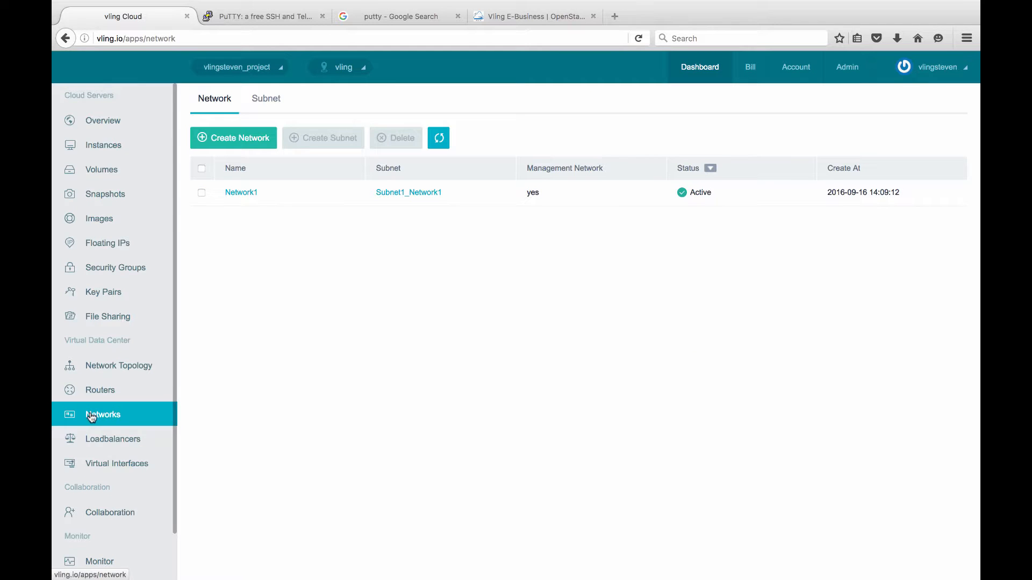
click(203, 196)
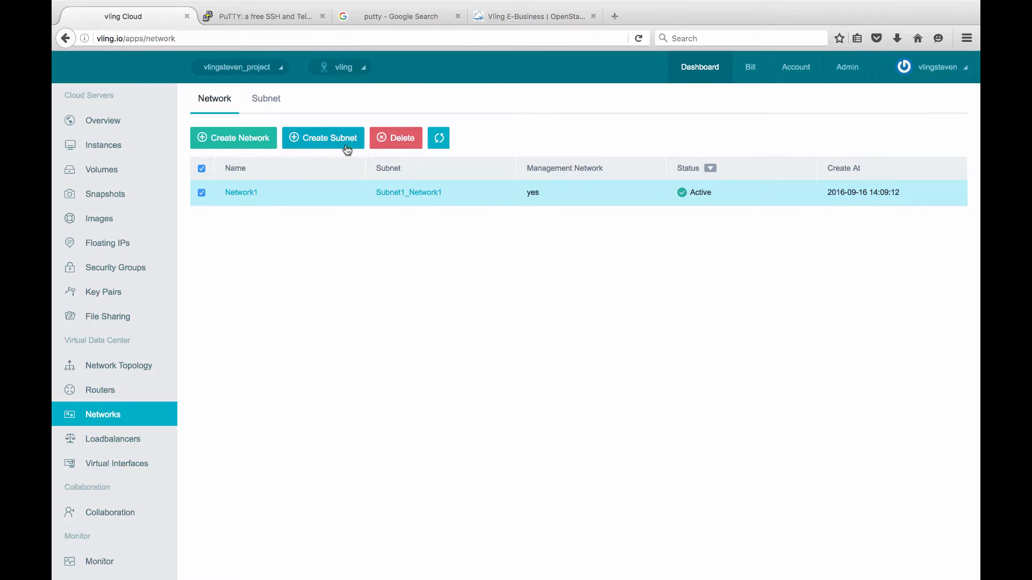
click(270, 99)
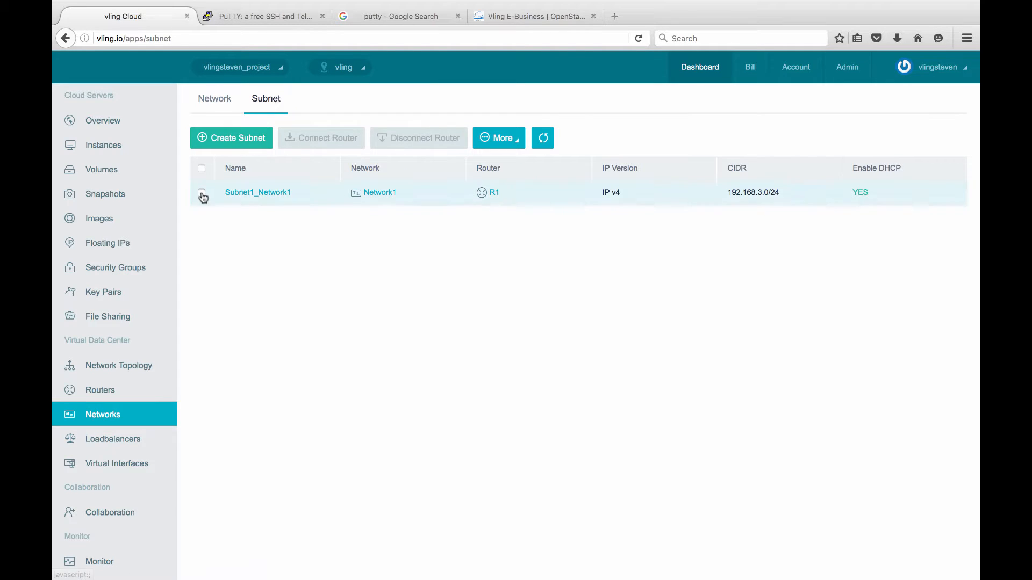
click(202, 193)
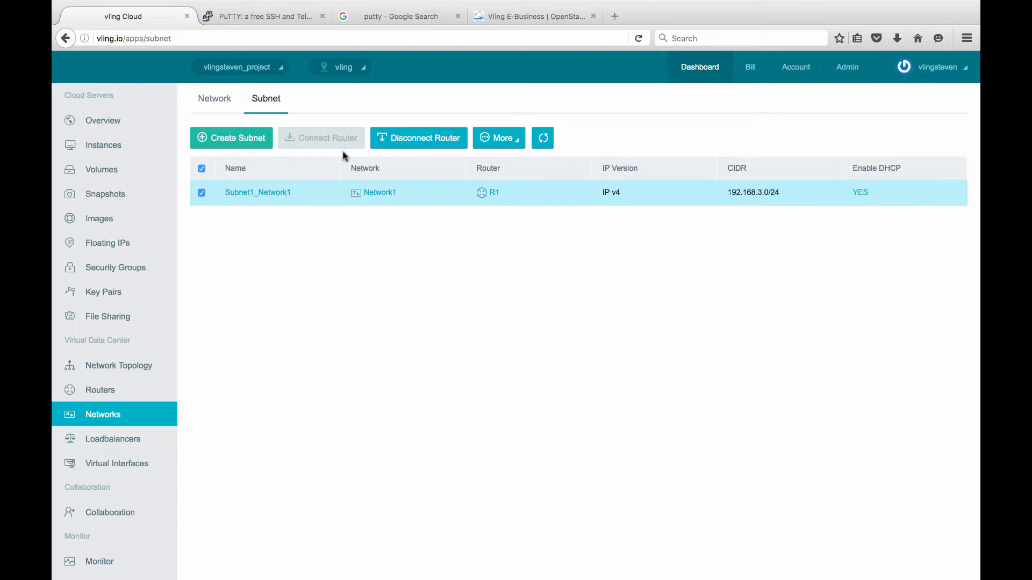
click(415, 143)
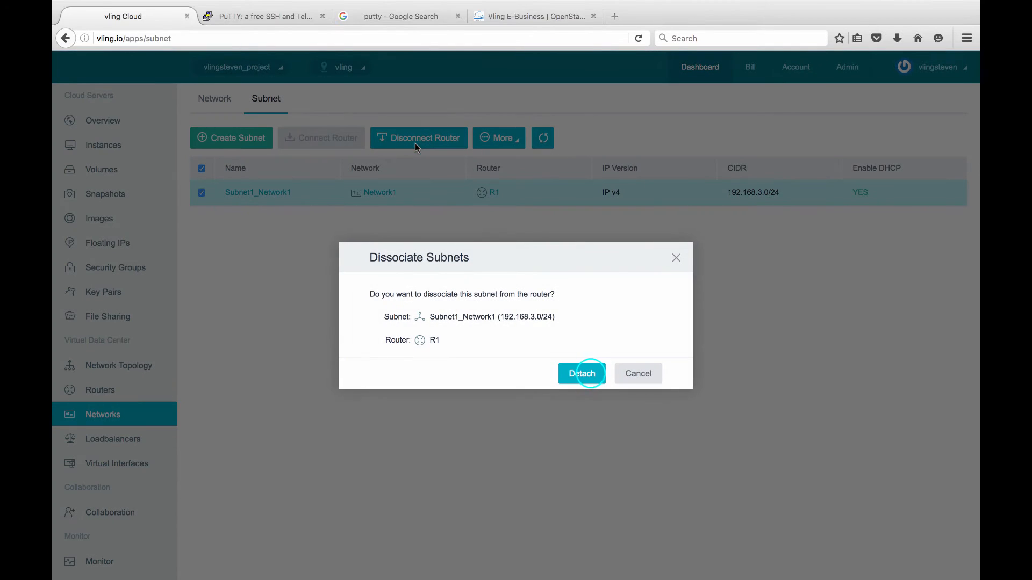
click(589, 372)
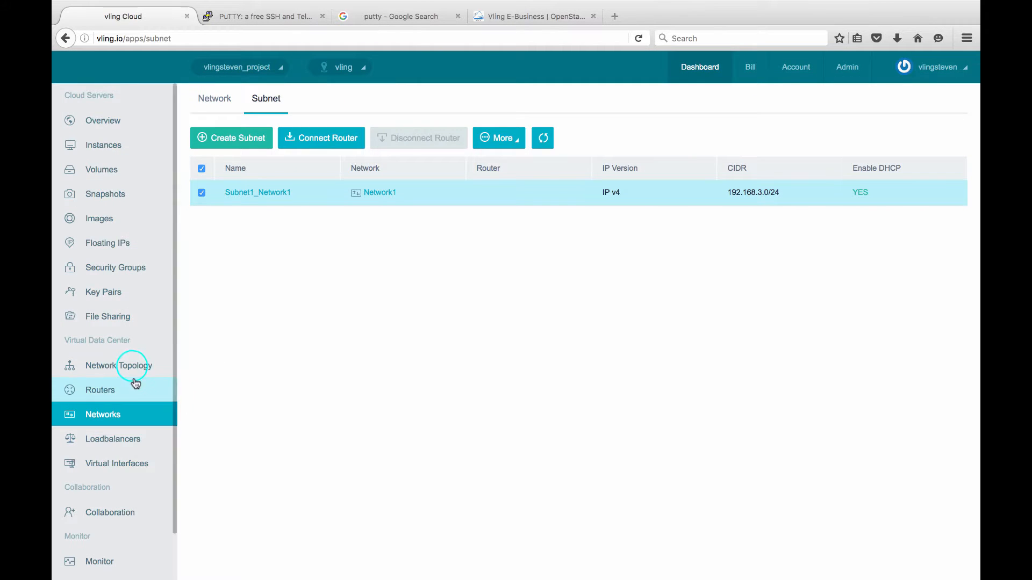
click(133, 365)
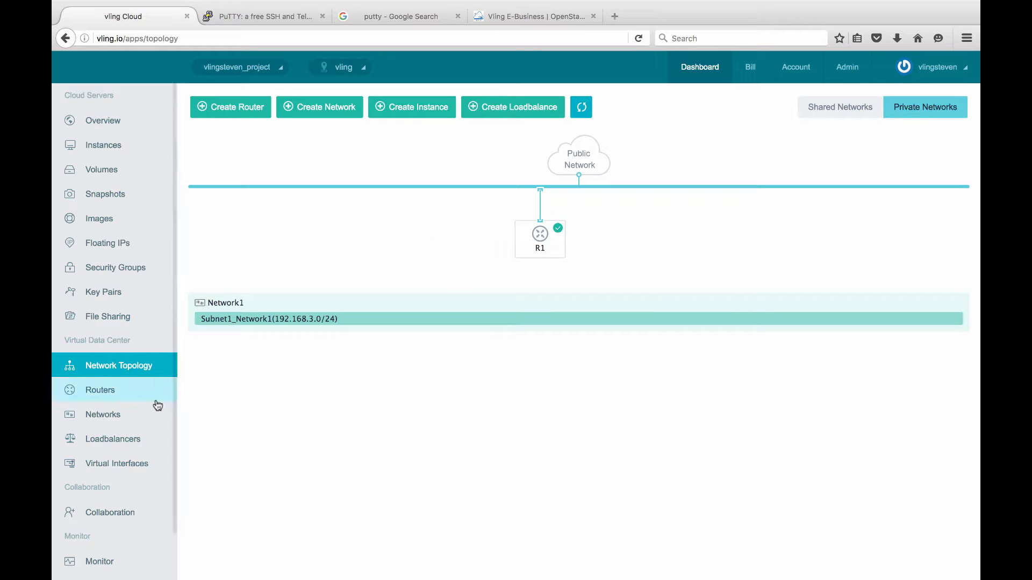
Reconnect Subnet1_Network1 to router R1 and verify the link in the topology.
click(110, 417)
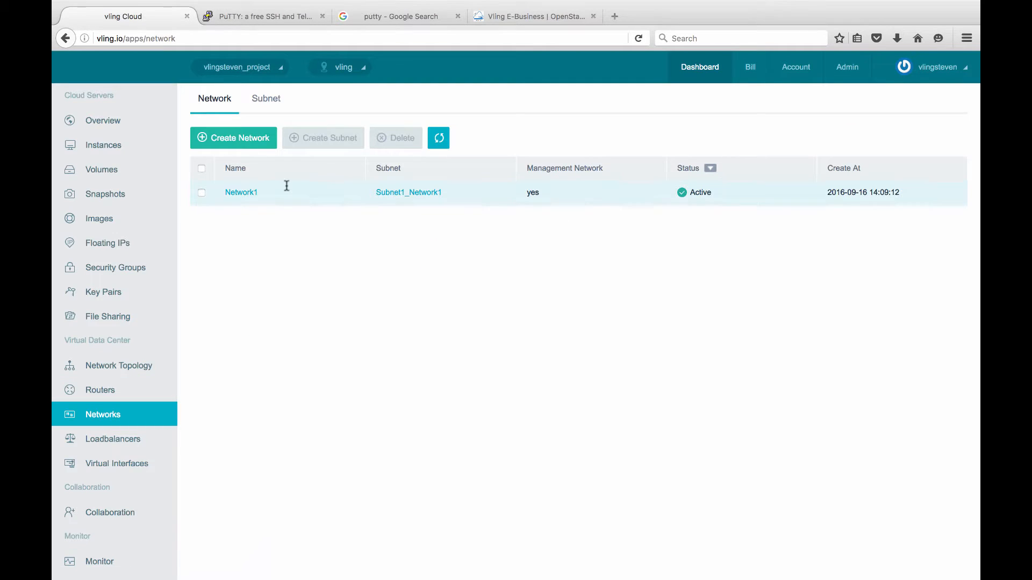
click(260, 102)
click(201, 193)
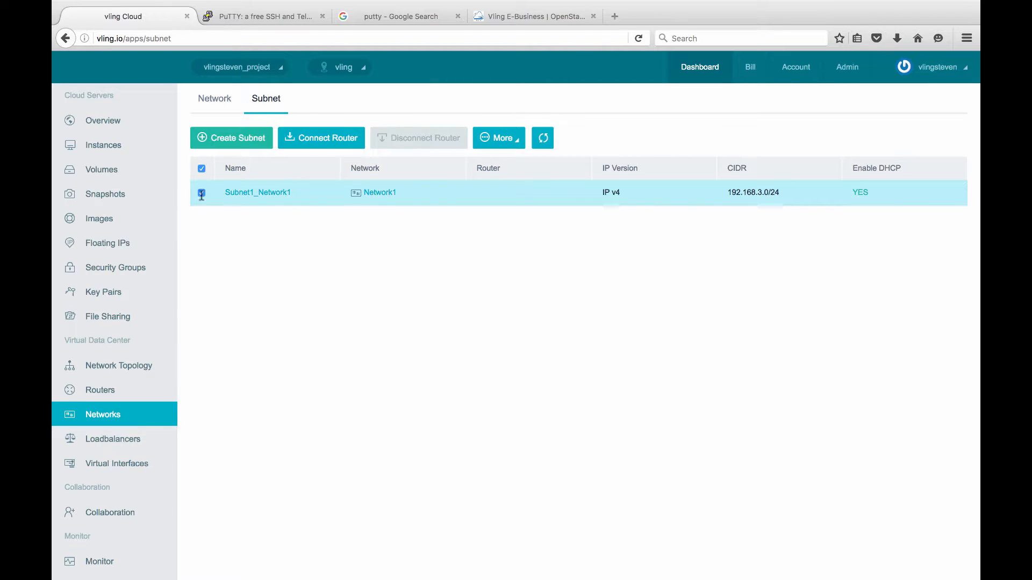
click(326, 139)
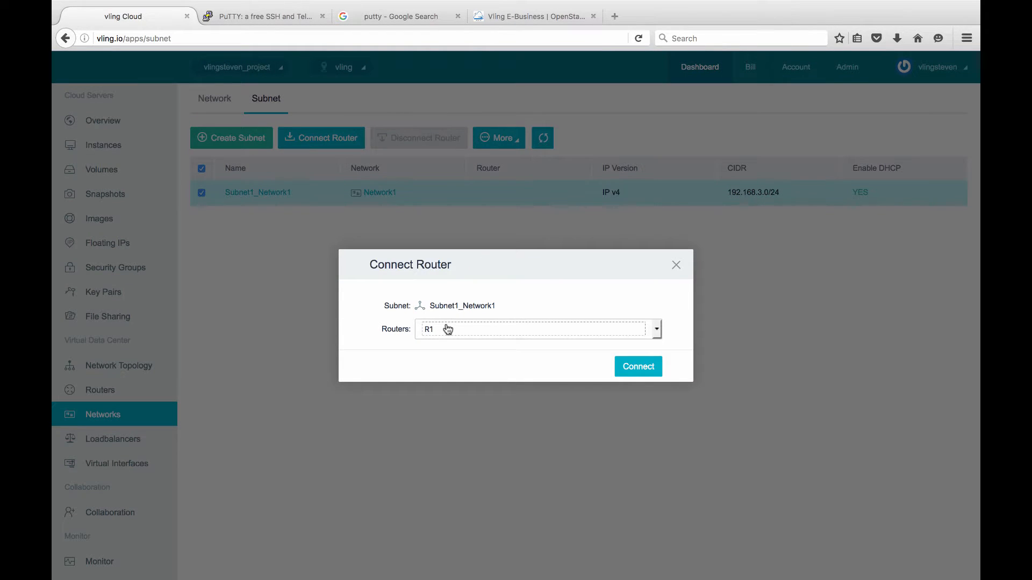
click(640, 366)
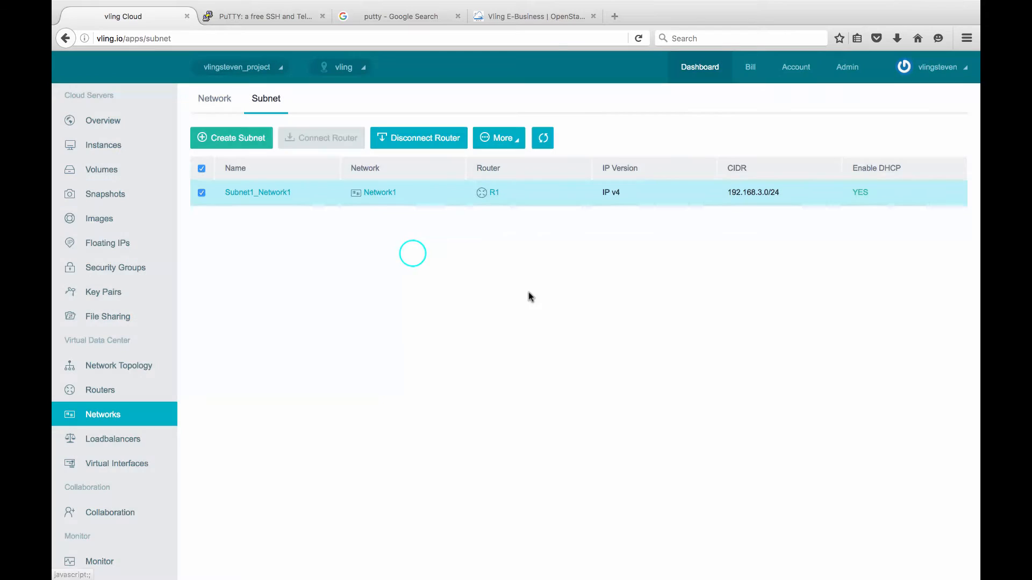
click(117, 366)
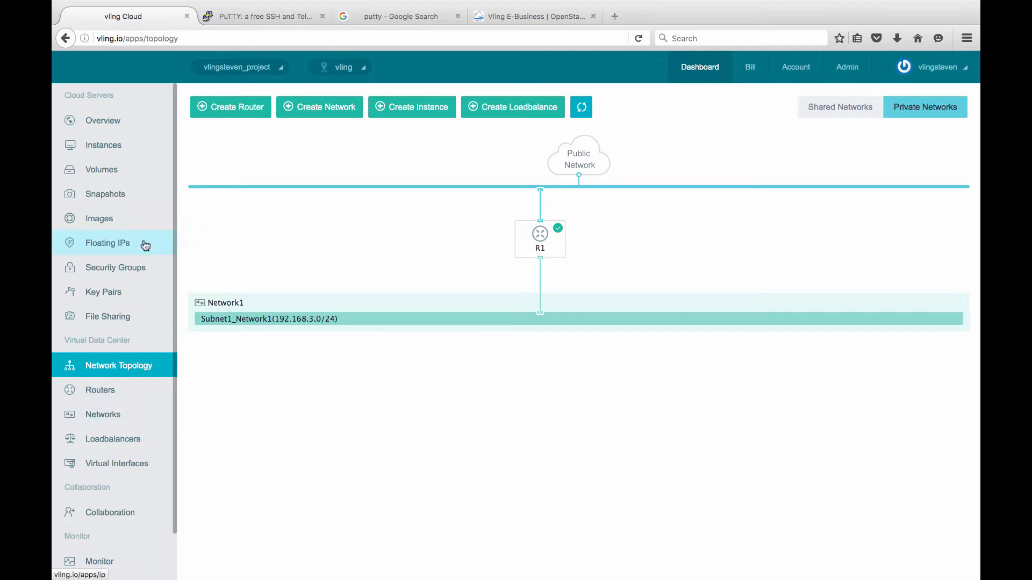
Go to the Instances page, which currently lists no instances.
click(133, 153)
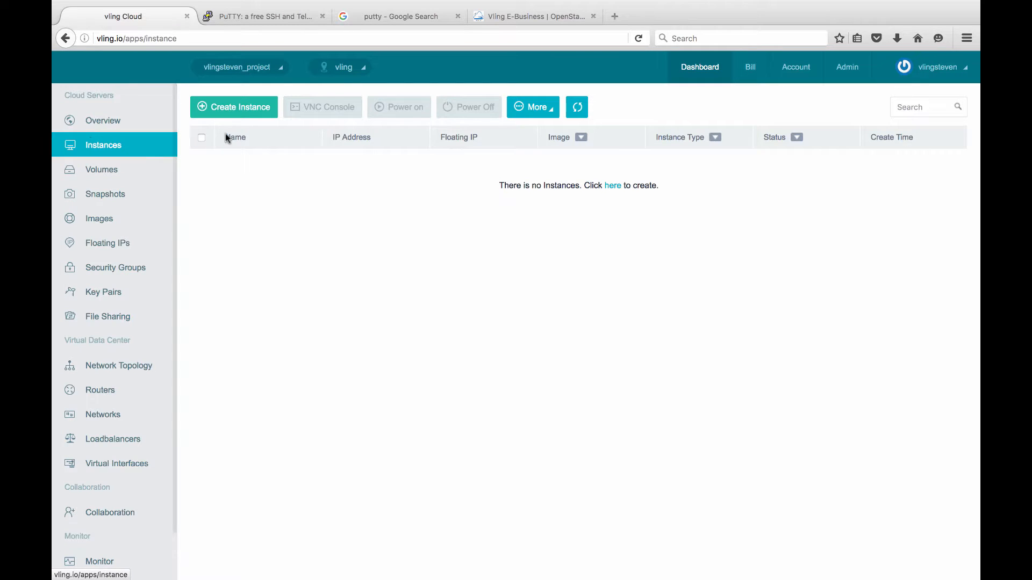
Start creating an instance named MyFirstServer.
click(240, 108)
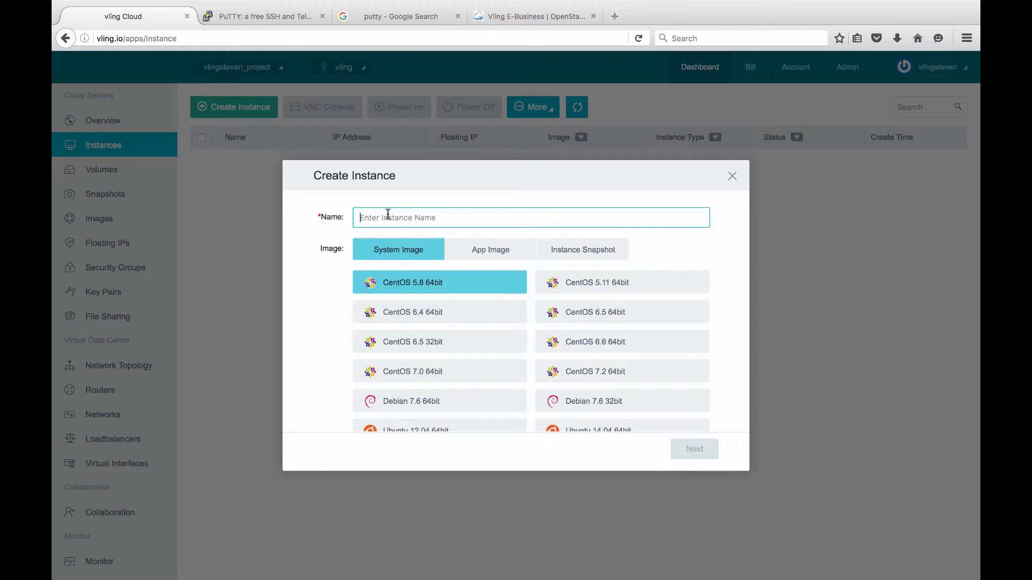
text(S)
key(BackSpace)
text(MyFirstServer)
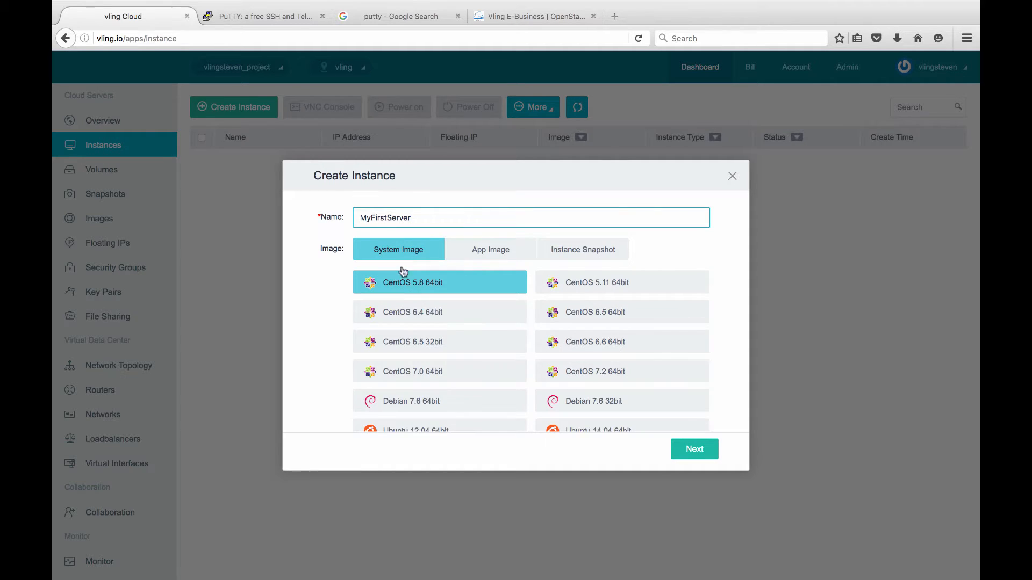
Choose the CentOS 7.0 64bit system image and proceed to the flavor step.
scroll(449, 323, down, 1)
scroll(450, 326, down, 1)
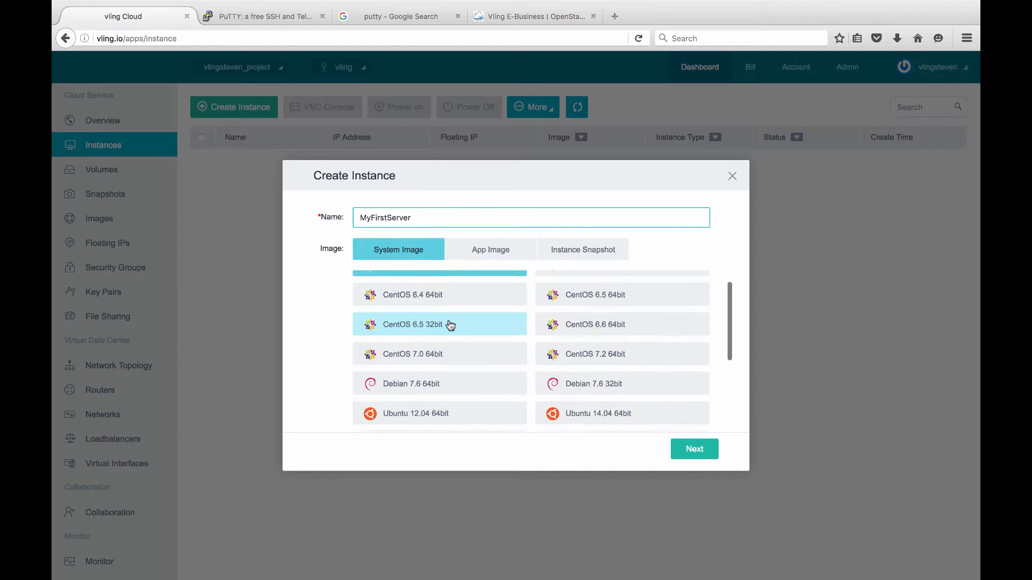
scroll(450, 326, up, 2)
scroll(450, 326, down, 1)
scroll(451, 325, down, 7)
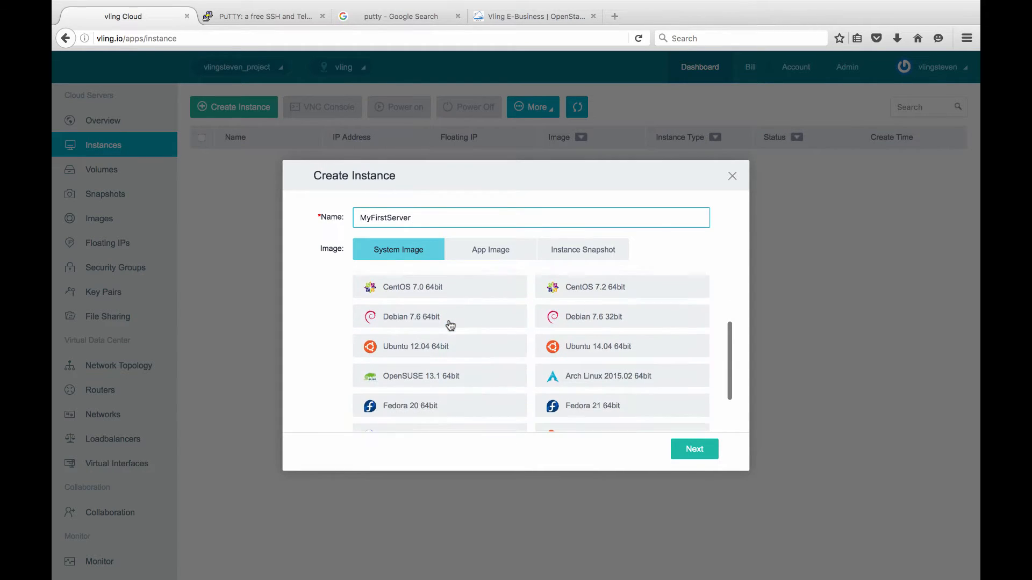
click(449, 325)
click(594, 390)
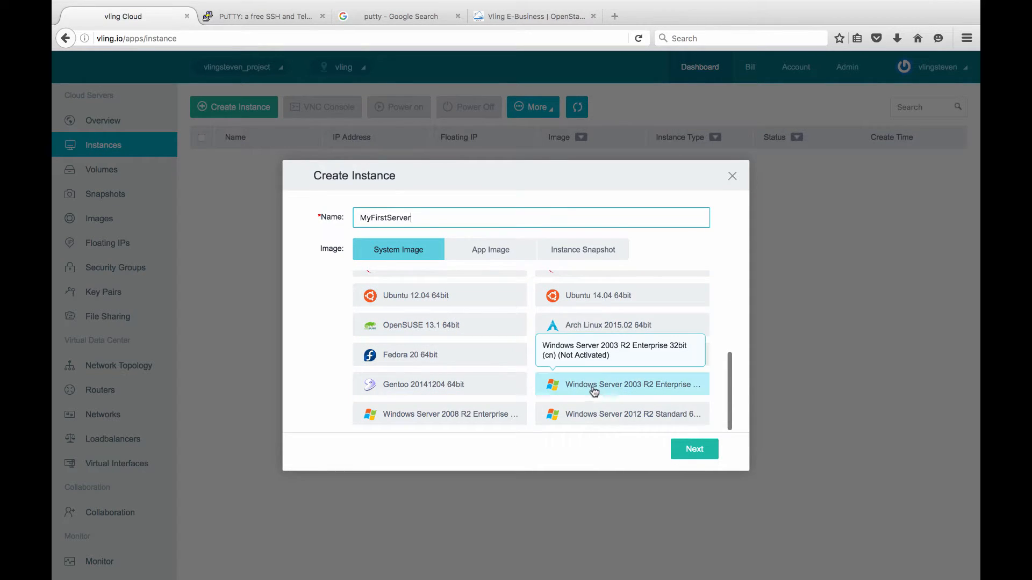
click(463, 419)
click(571, 418)
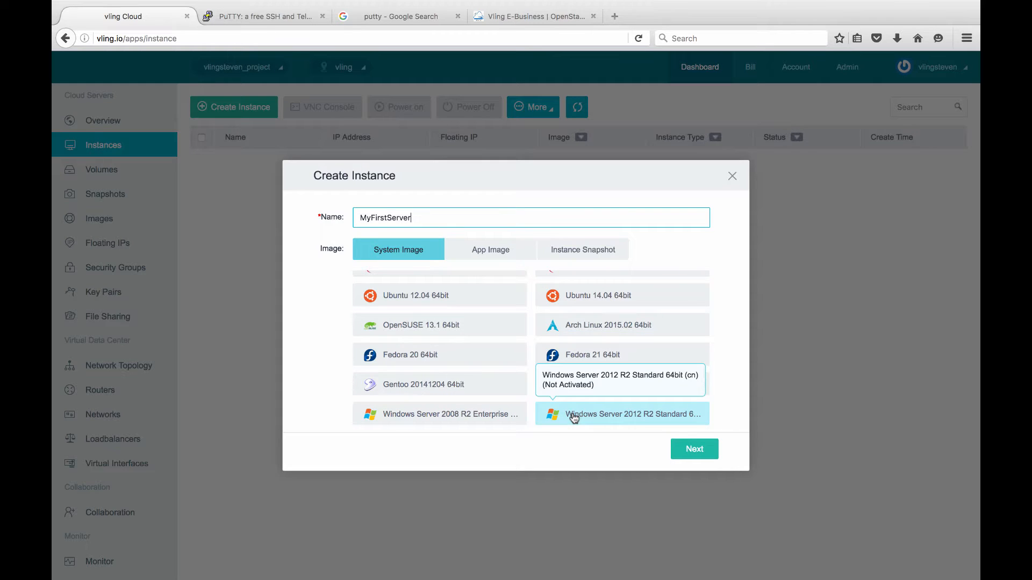
click(471, 417)
click(552, 391)
scroll(558, 392, up, 6)
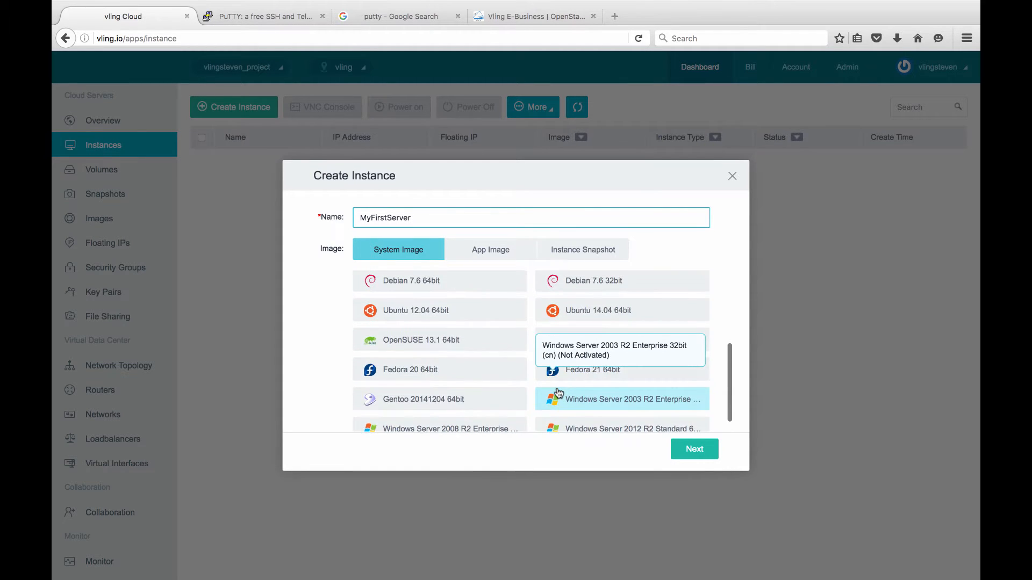
scroll(558, 392, down, 5)
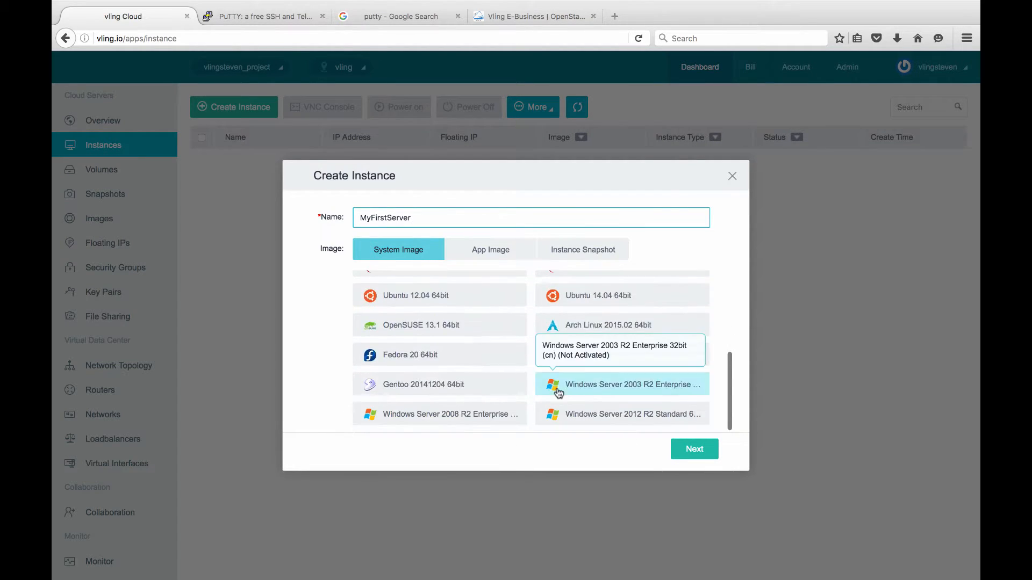
scroll(558, 393, up, 5)
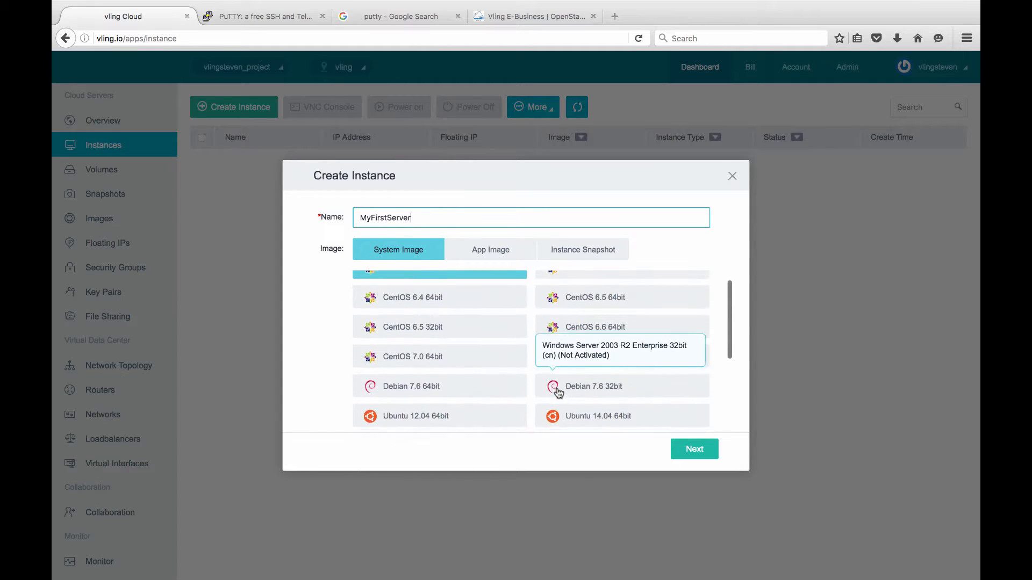
click(456, 370)
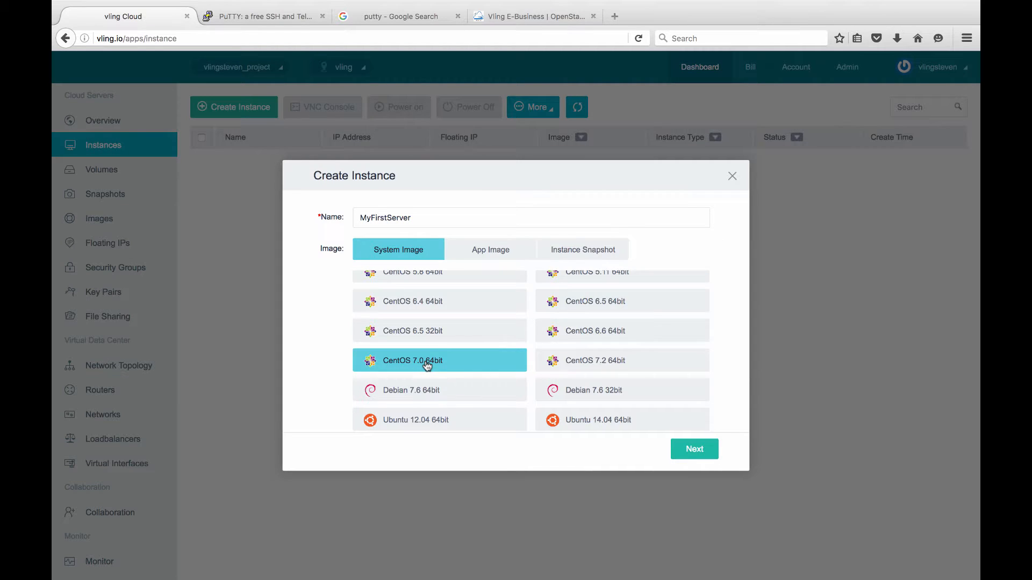
click(701, 455)
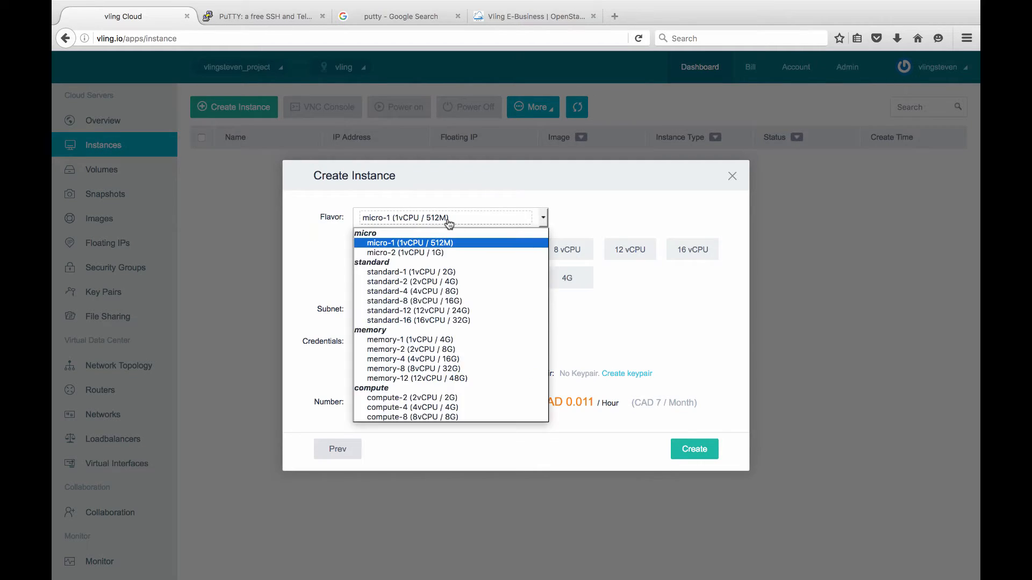
Pick 2 vCPU and 4G memory, making the flavor standard-2 at CAD 0.089 per hour.
click(447, 220)
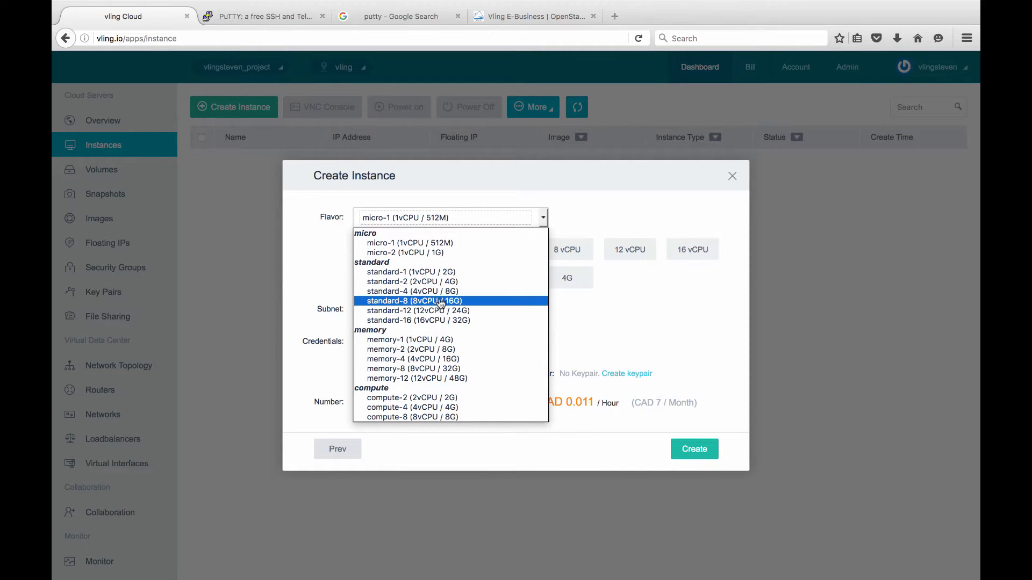
click(659, 332)
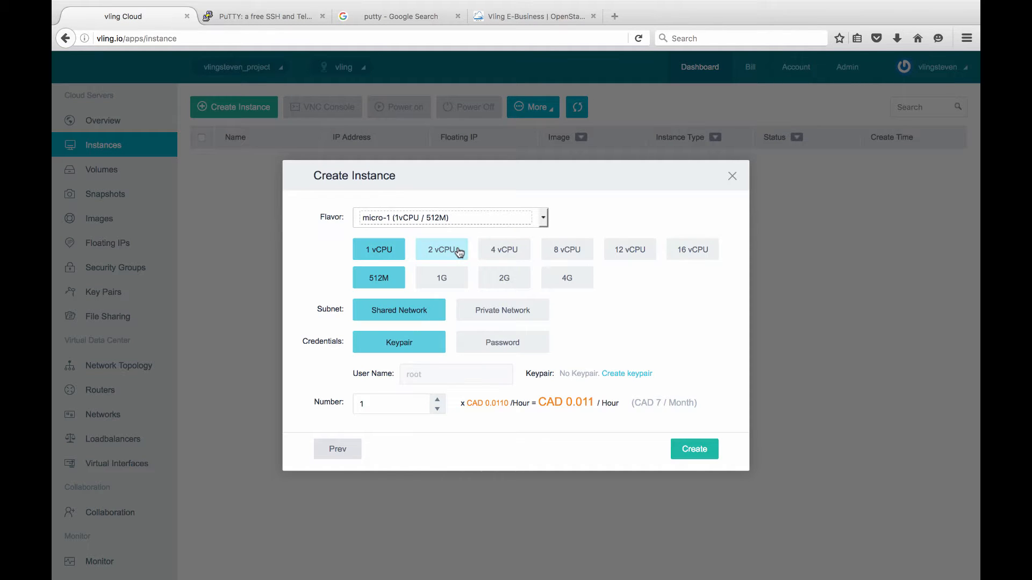
click(449, 254)
click(456, 280)
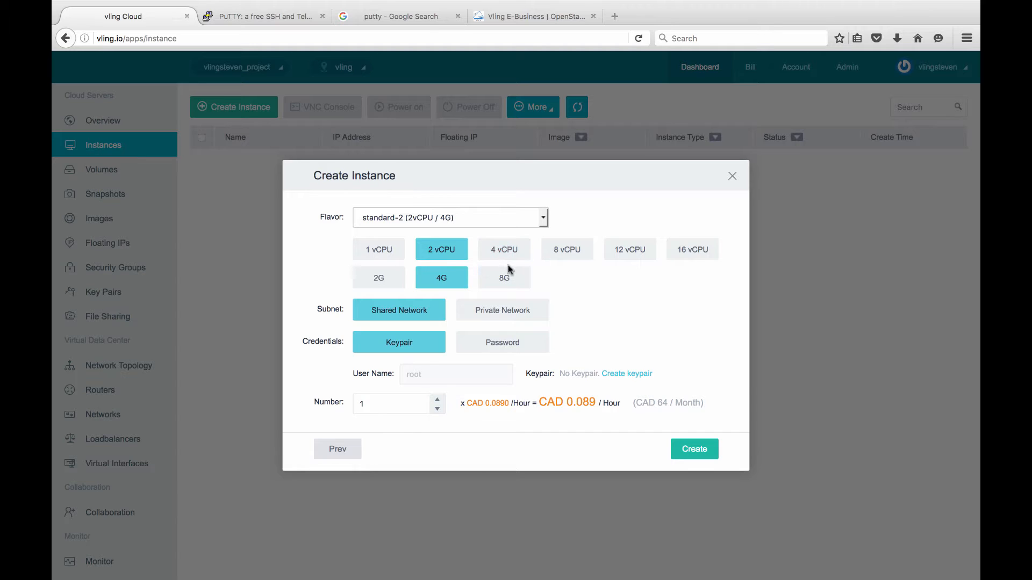
Put the new instance on the private network with subnet Subnet1_Network1.
click(511, 317)
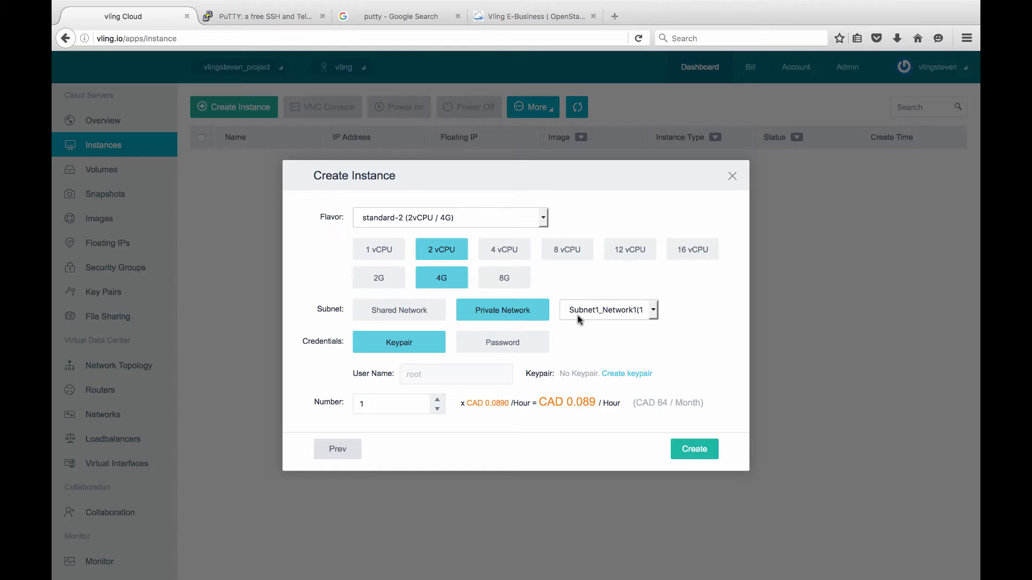
click(640, 314)
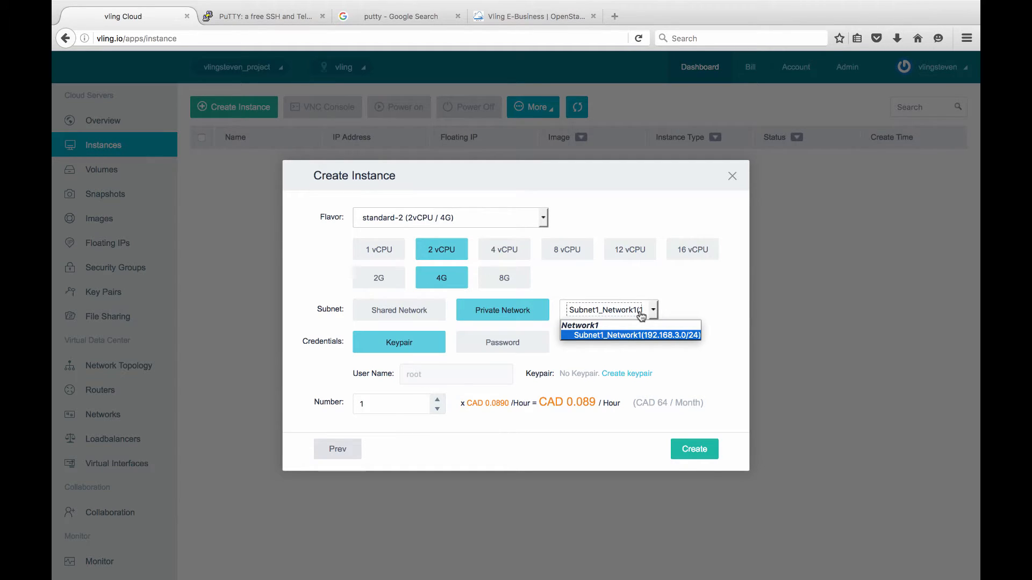
click(566, 345)
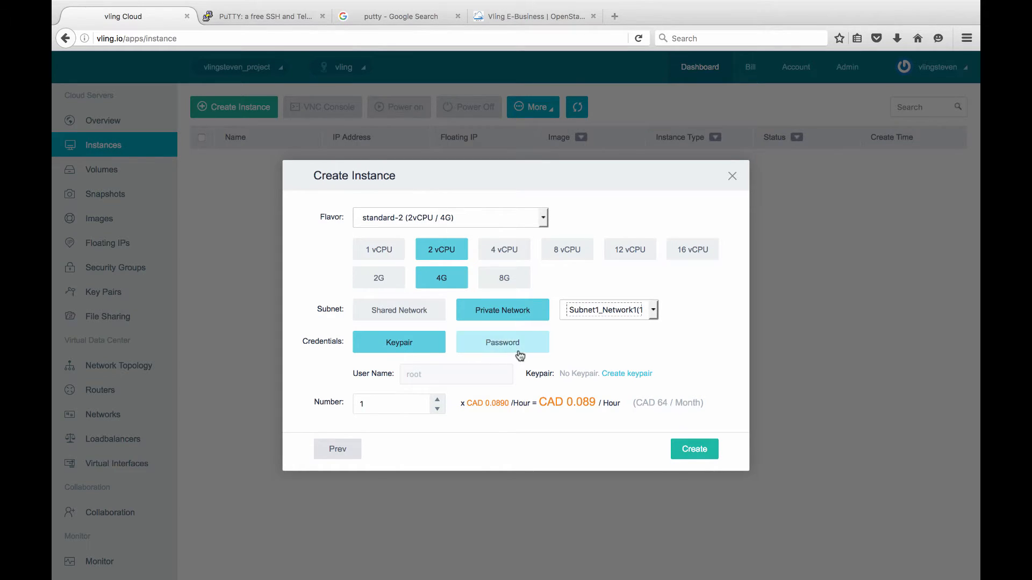
Switch the instance credentials to Password and enter a root password.
click(519, 355)
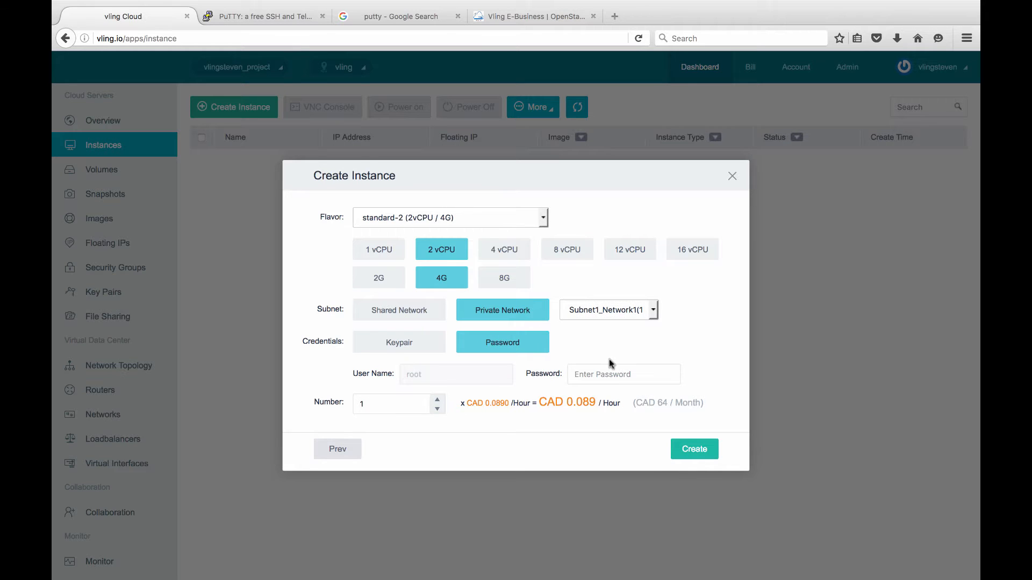
click(615, 376)
text(a•••••••)
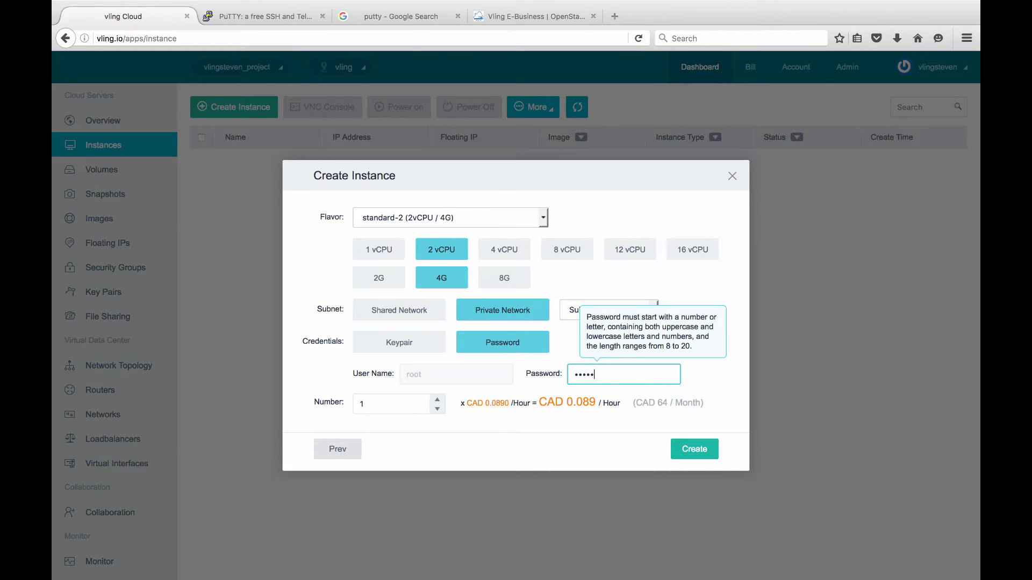
text(•)
click(385, 409)
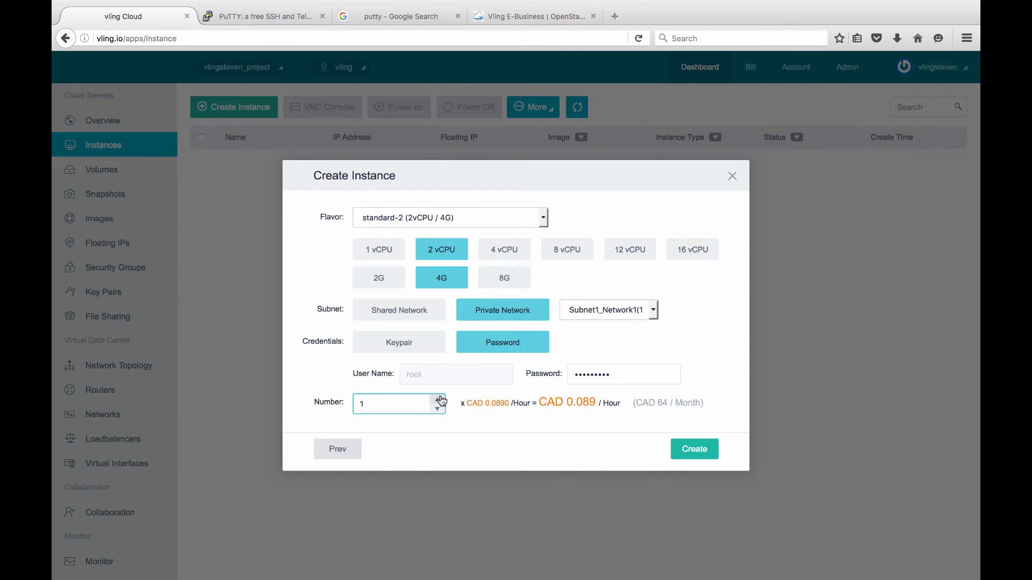
Create MyFirstServer, then inspect the MyFirstServer and R1 nodes in Network Topology.
click(699, 455)
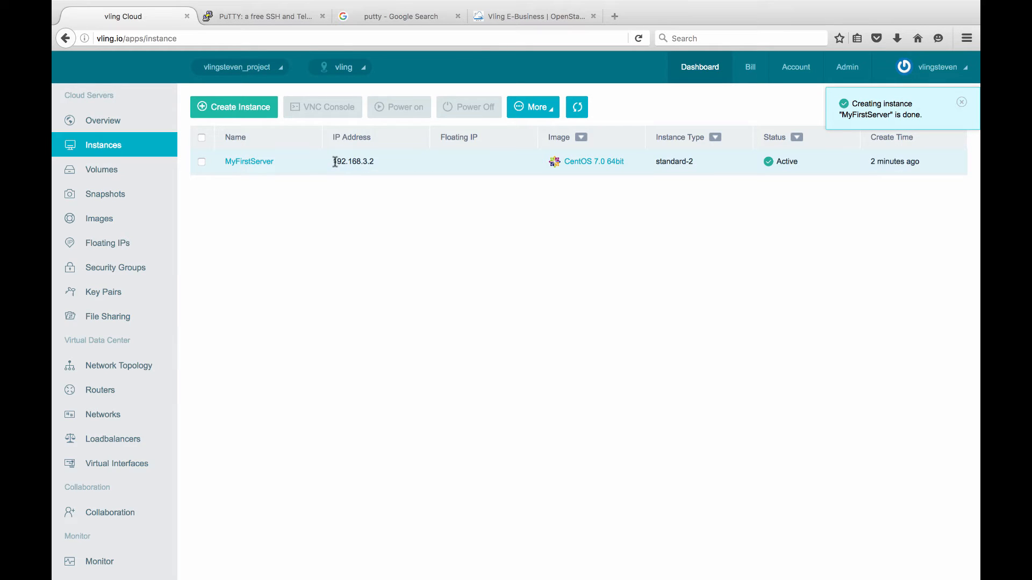
click(110, 371)
click(551, 391)
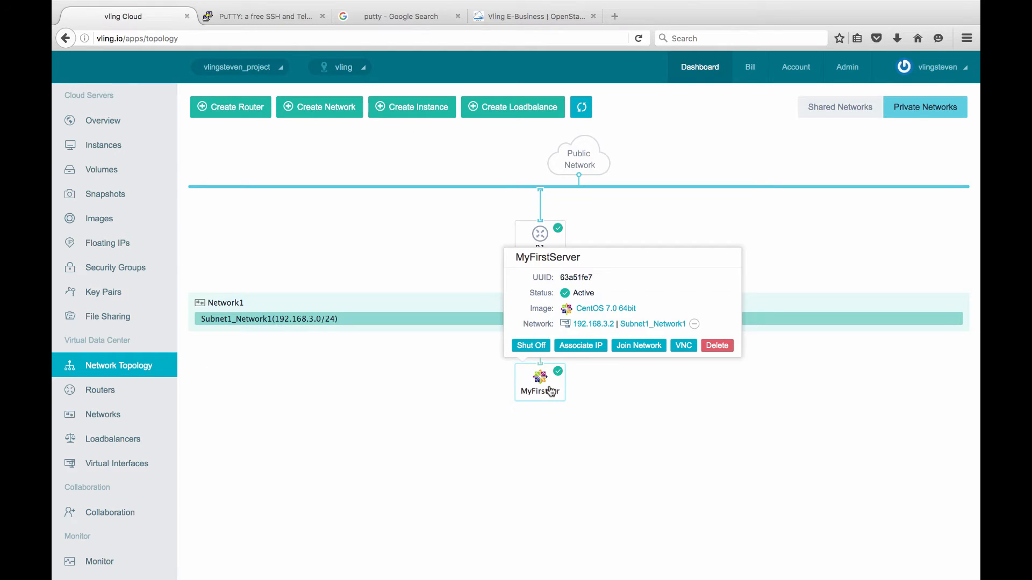
click(543, 236)
click(435, 252)
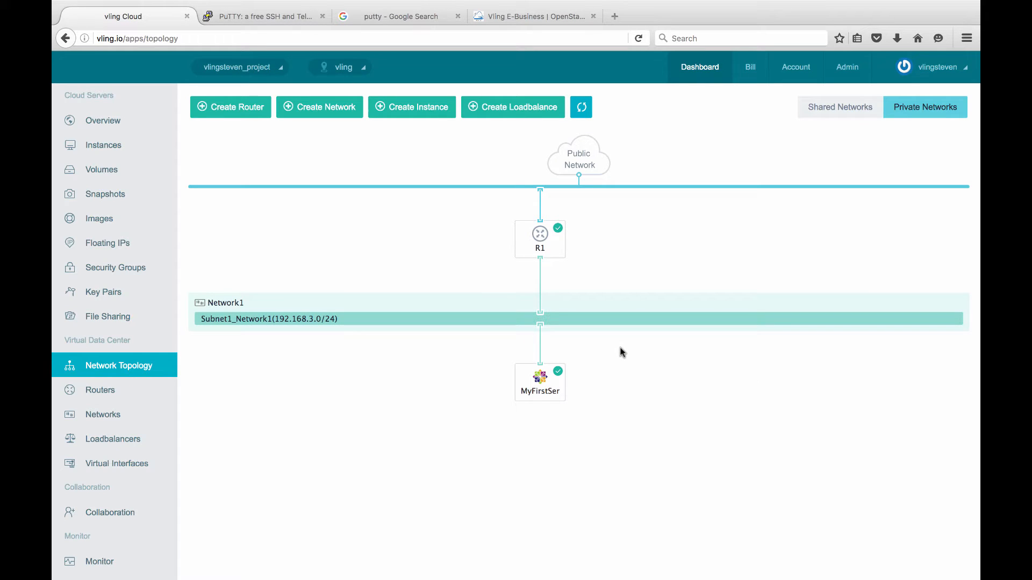
click(540, 381)
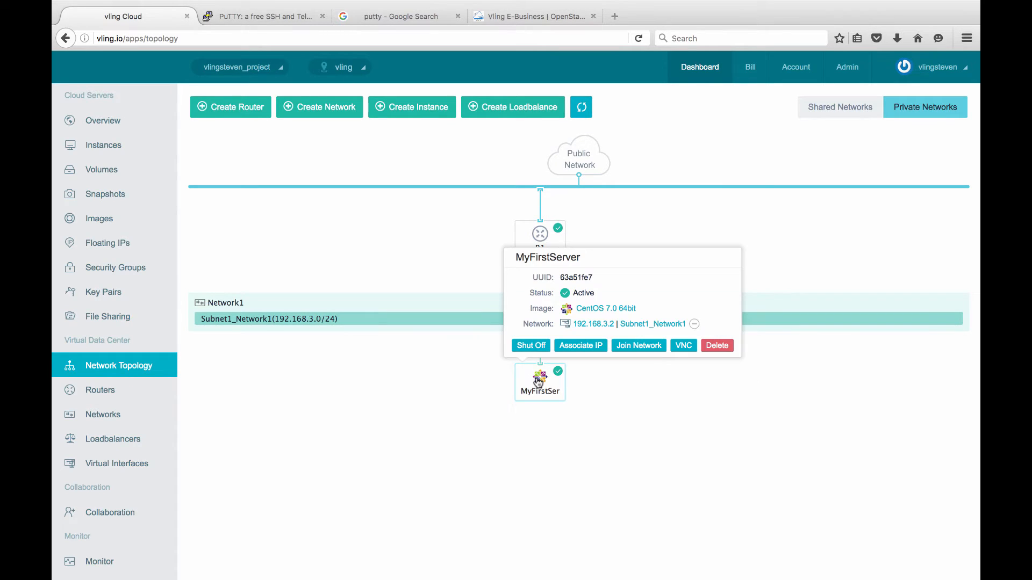
click(539, 237)
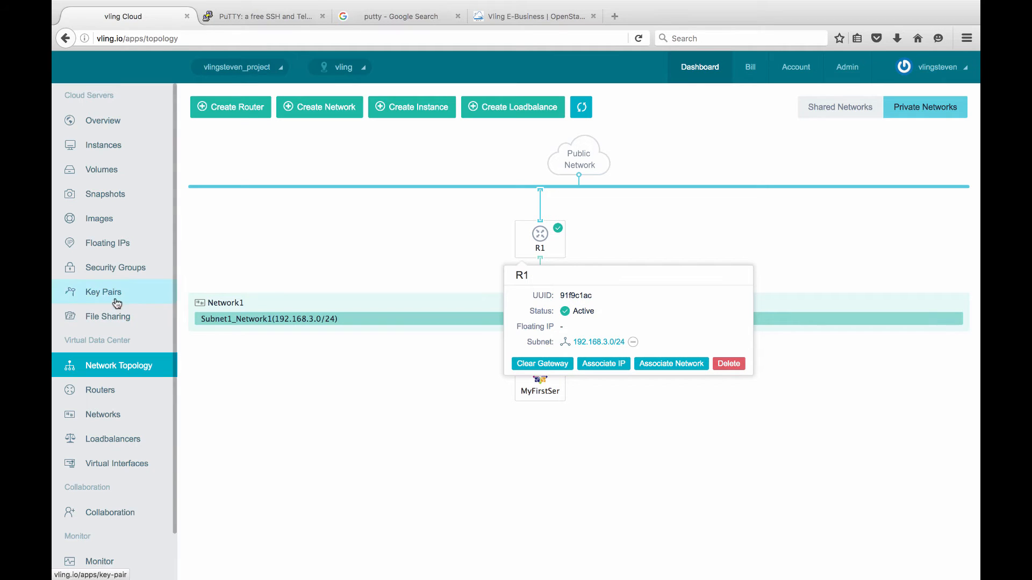
Allocate floating IP 'IP1' with 10 Mbps bandwidth.
click(111, 246)
click(257, 108)
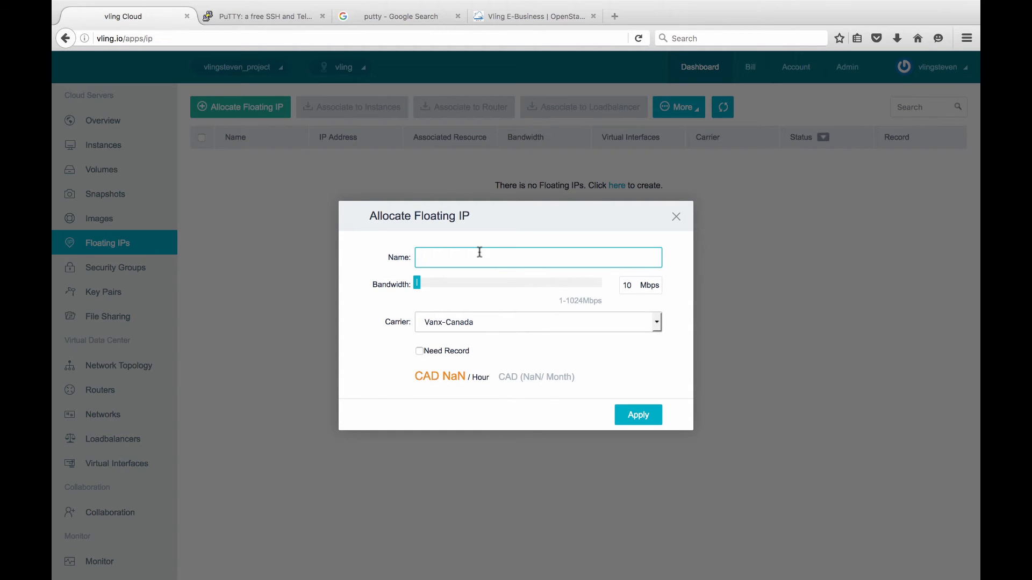
text(IP1)
click(417, 284)
mouse_move(425, 288)
mouse_down()
mouse_move(395, 286)
mouse_move(509, 285)
mouse_move(624, 305)
mouse_move(412, 289)
mouse_up()
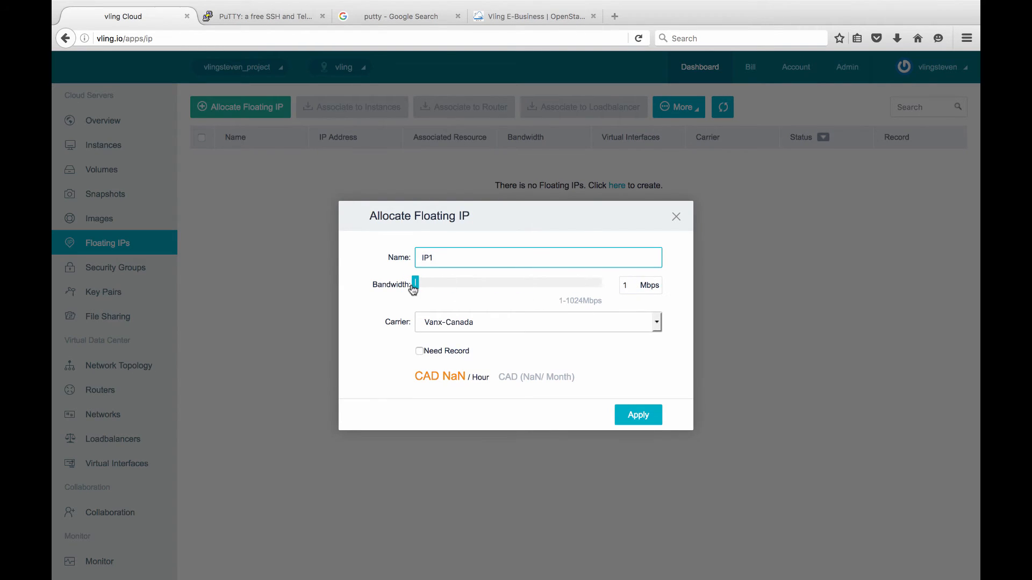
click(624, 285)
text(10)
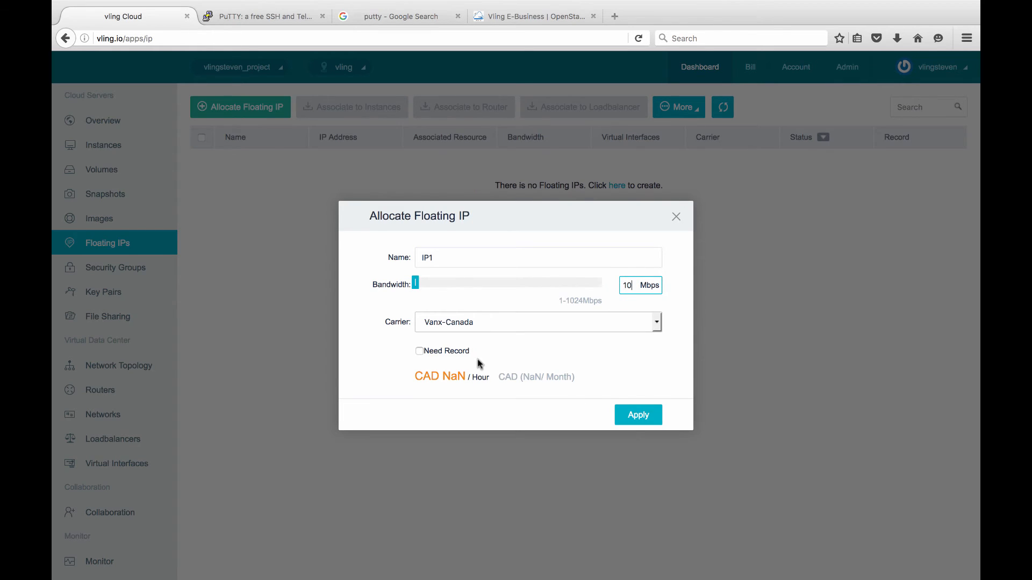
click(639, 415)
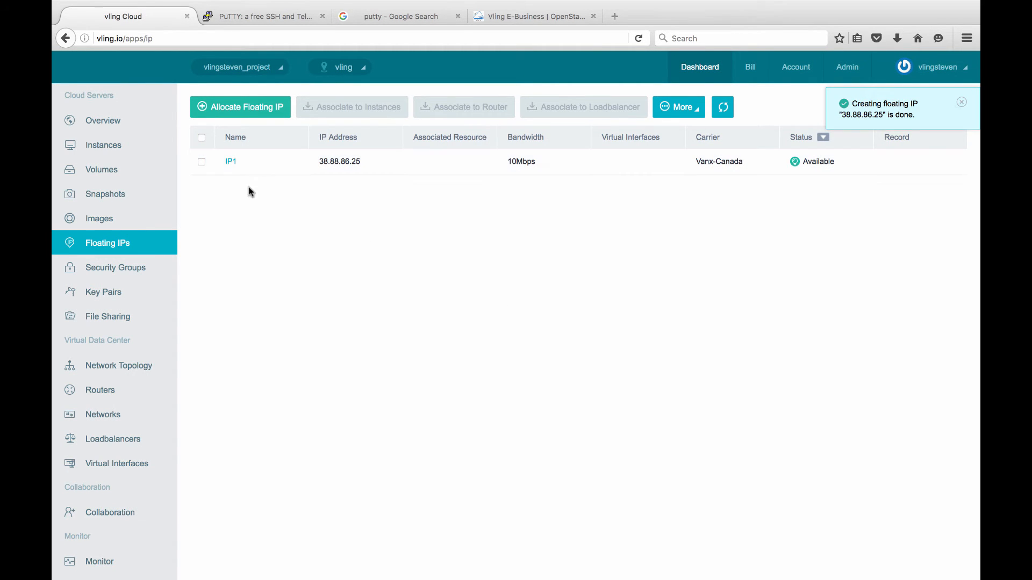
Associate floating IP IP1 with router R1.
click(202, 163)
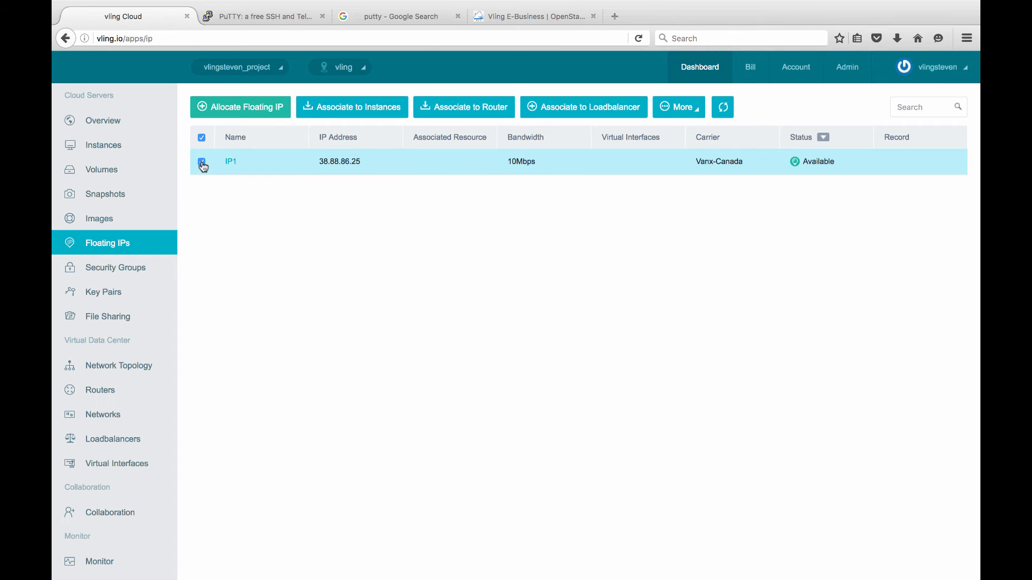
click(471, 113)
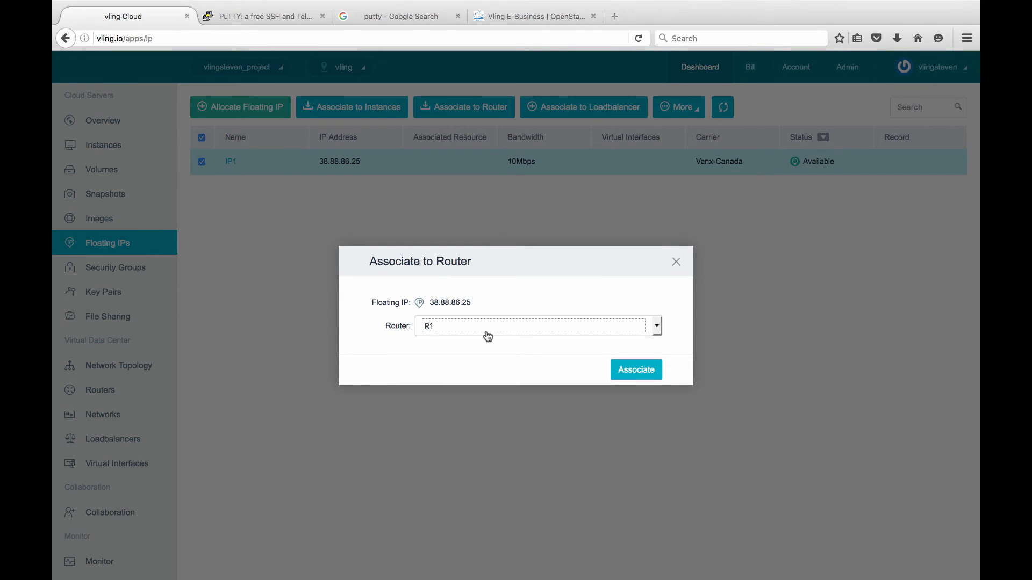
click(637, 370)
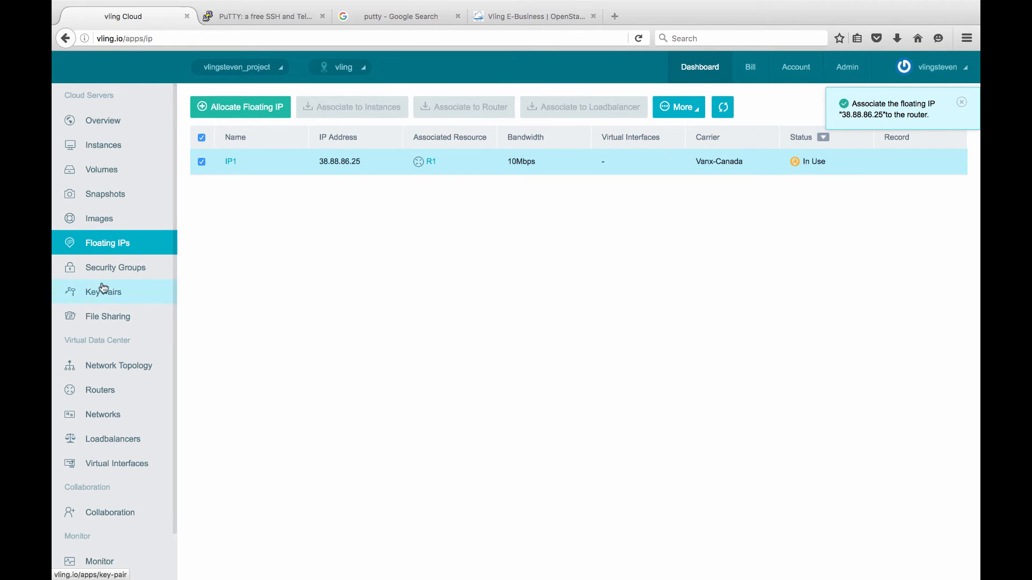
In Network Topology, view R1's floating IP 38.88.86.25, then MyFirstServer's details.
click(116, 376)
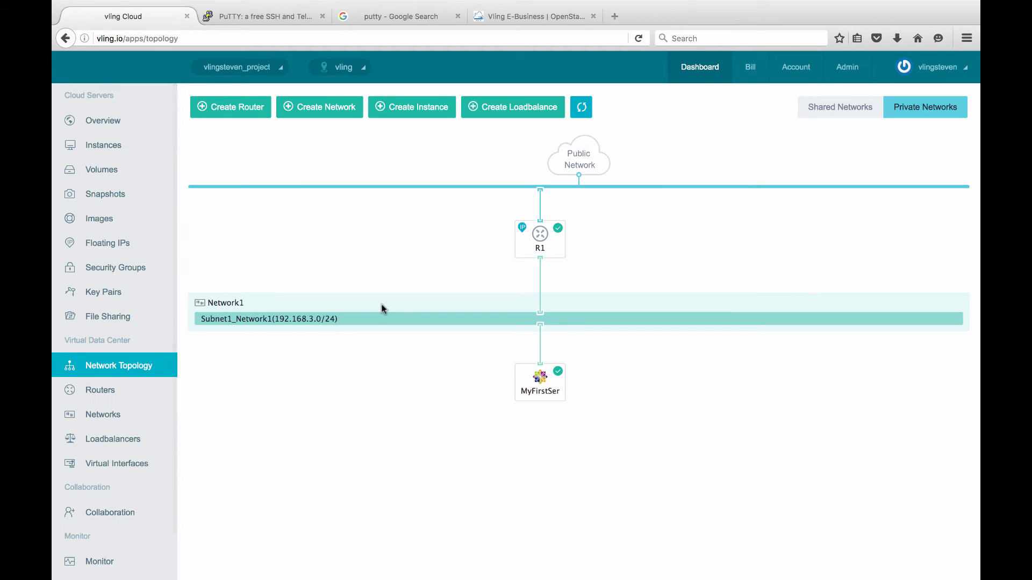
click(539, 233)
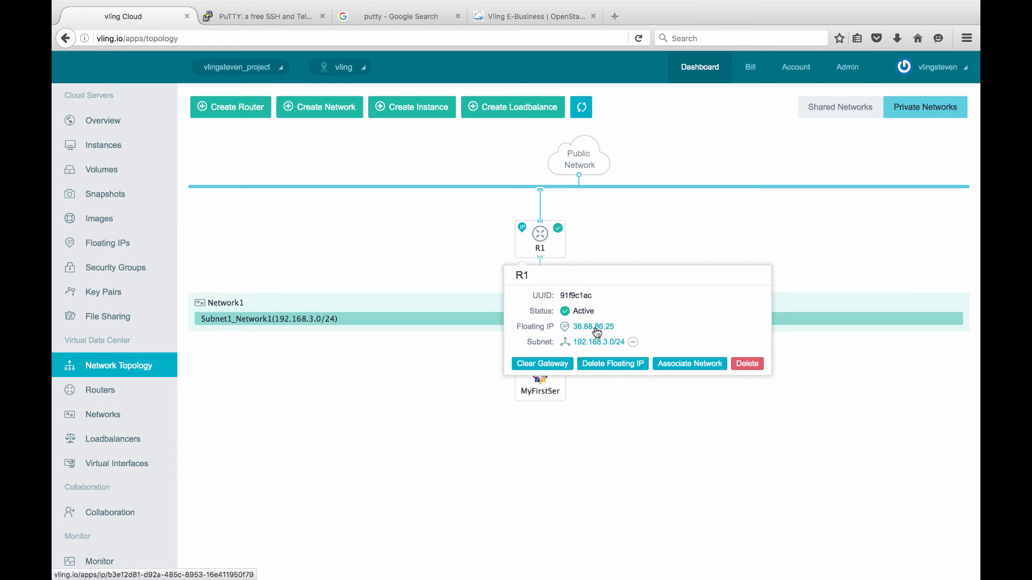
click(464, 258)
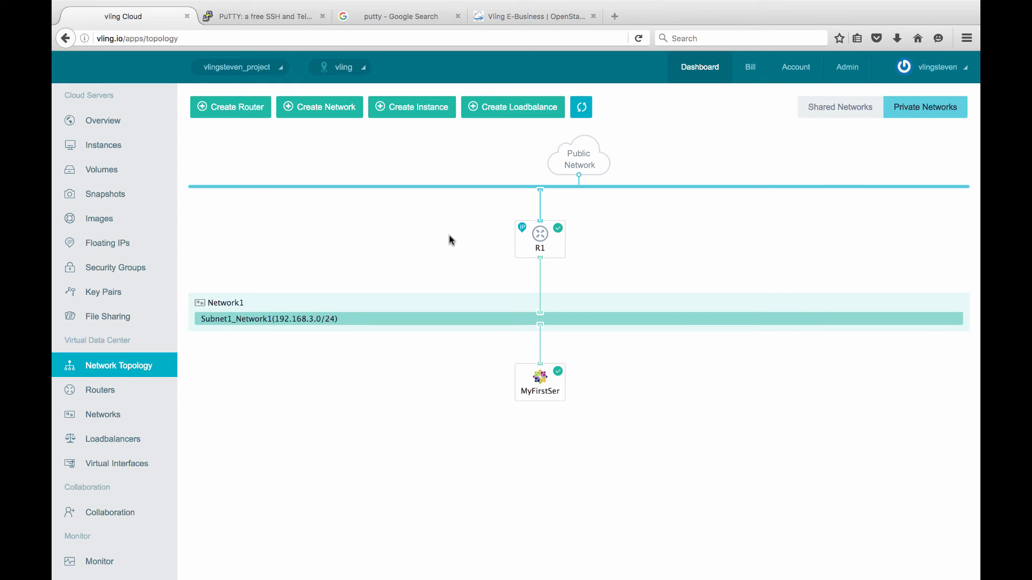
click(539, 376)
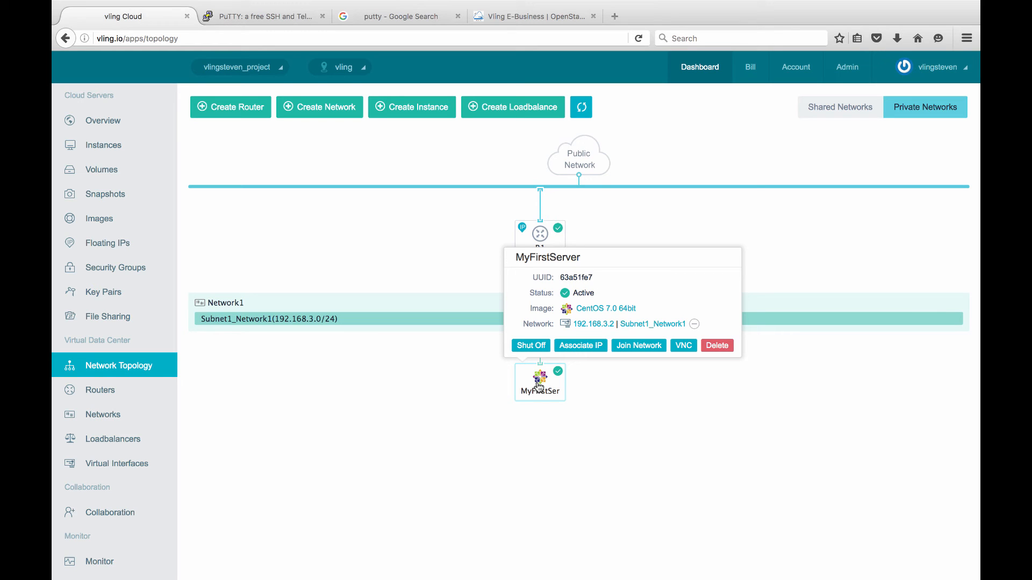
Open MyFirstServer's VNC console and log in as root.
click(683, 346)
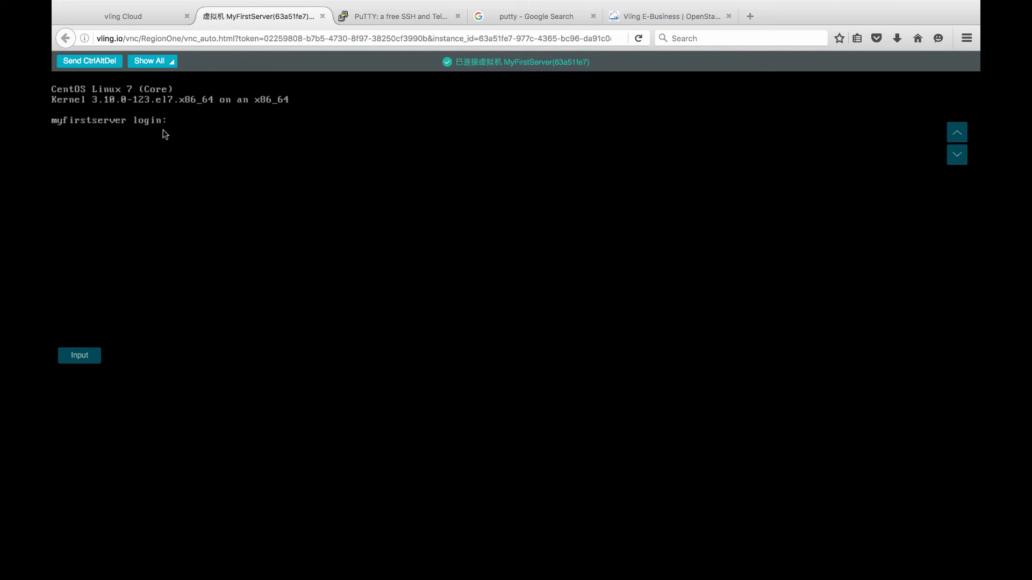
click(197, 135)
key(Return)
key(Return)
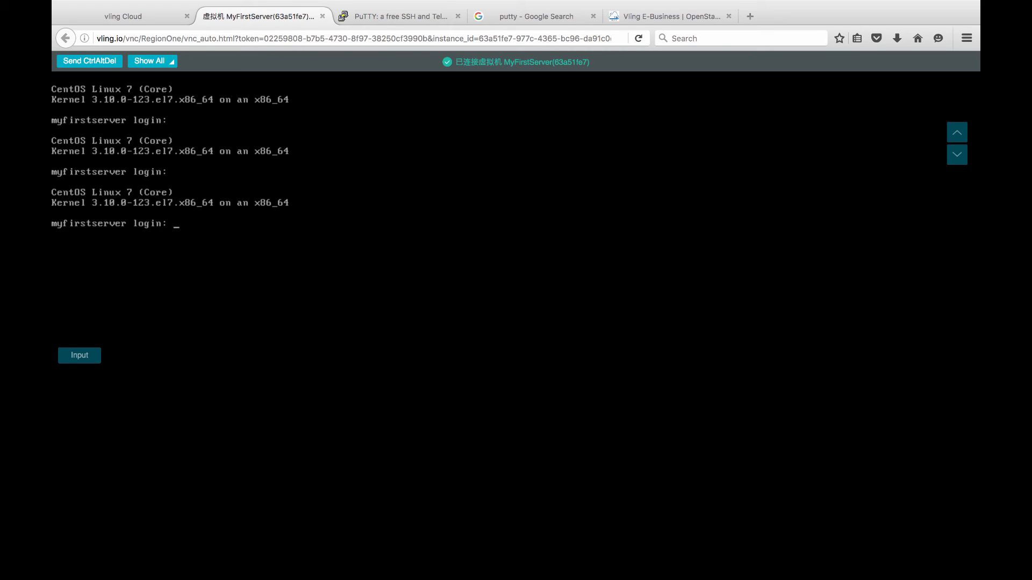
text(root)
key(Return)
key(Return)
Run 'ping 8.8.8.8', stop it to show 0% packet loss, and return to Vling Cloud.
text(ping)
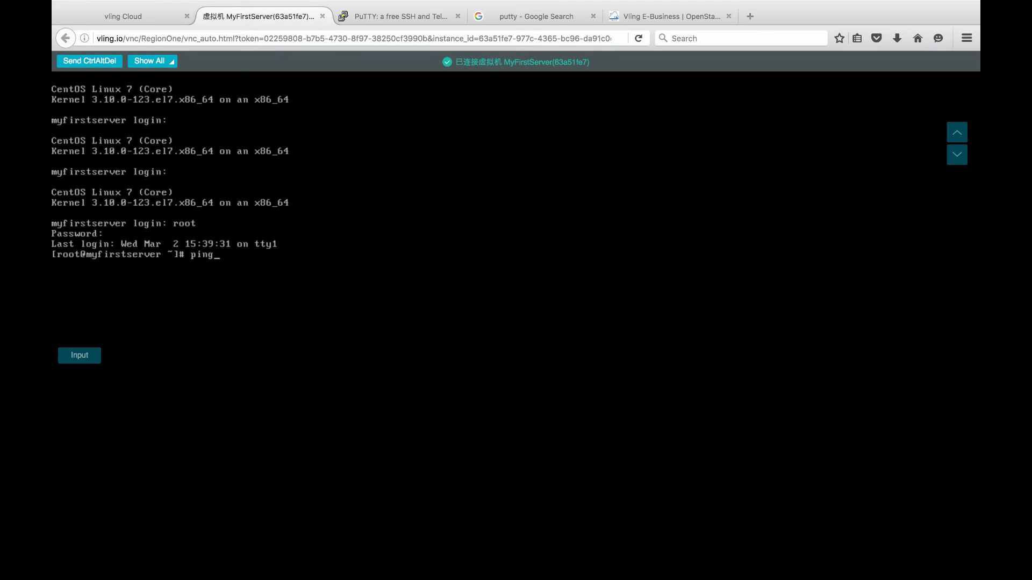
text( 8.8.8.8)
key(Return)
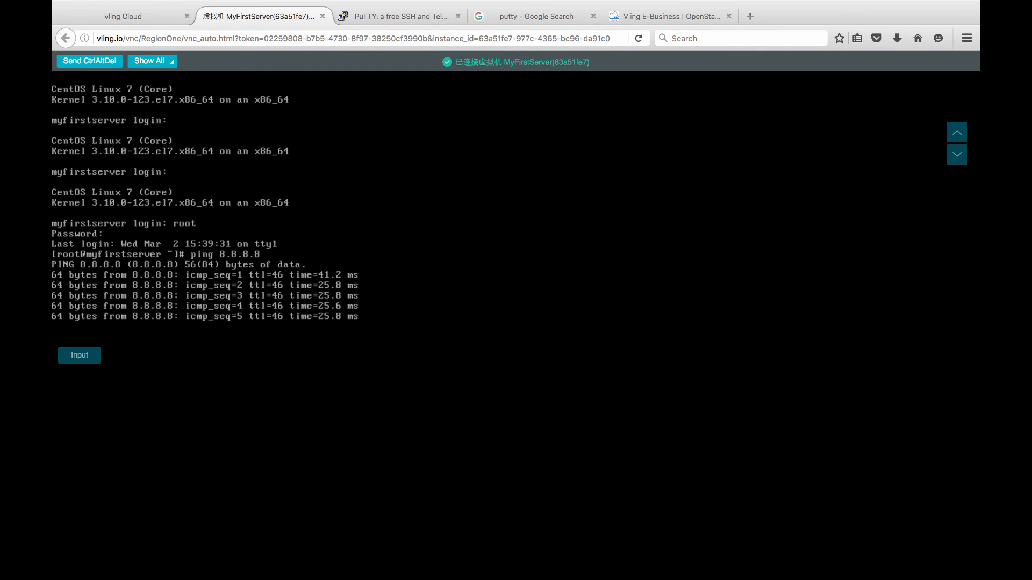
key(ctrl+c)
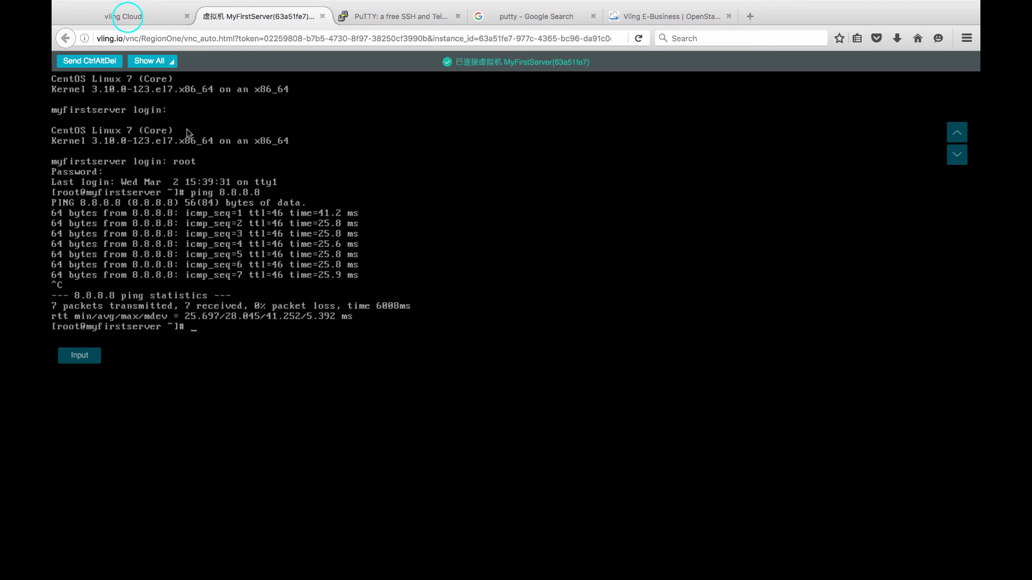
click(127, 17)
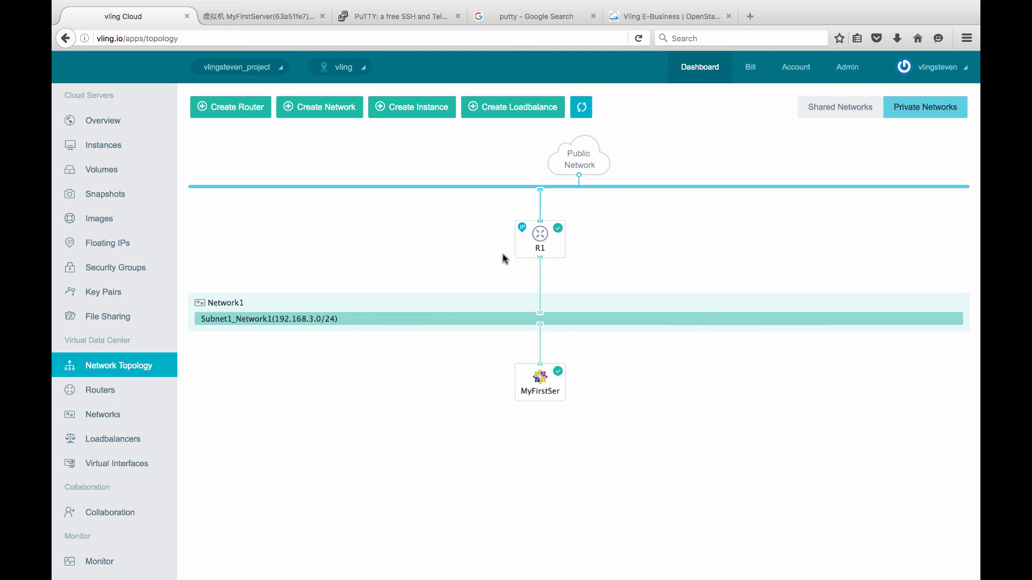
Go to the Vling E-Business tab, then to the User Guide PDF in Preview.
click(656, 15)
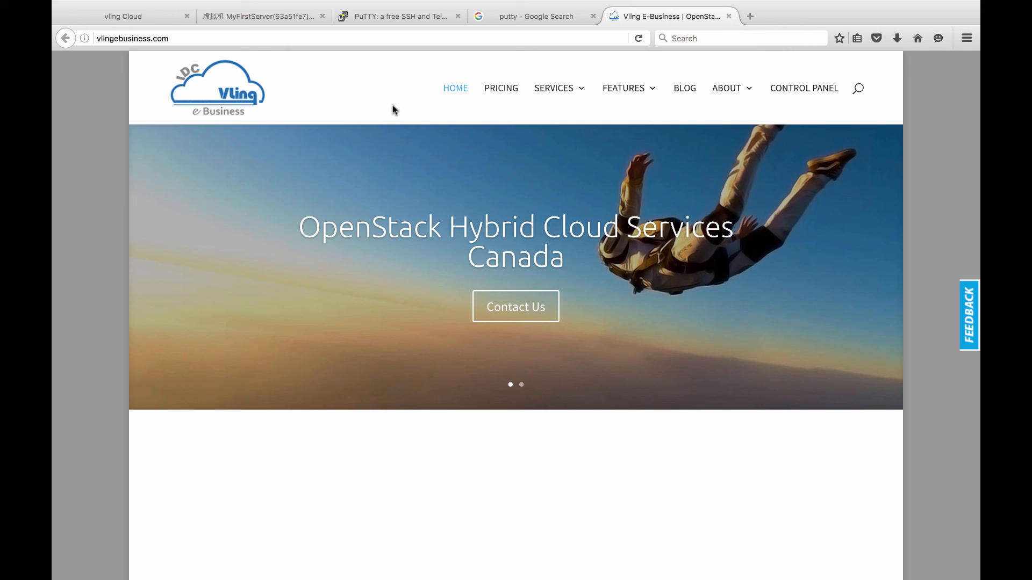
key(ctrl+Left)
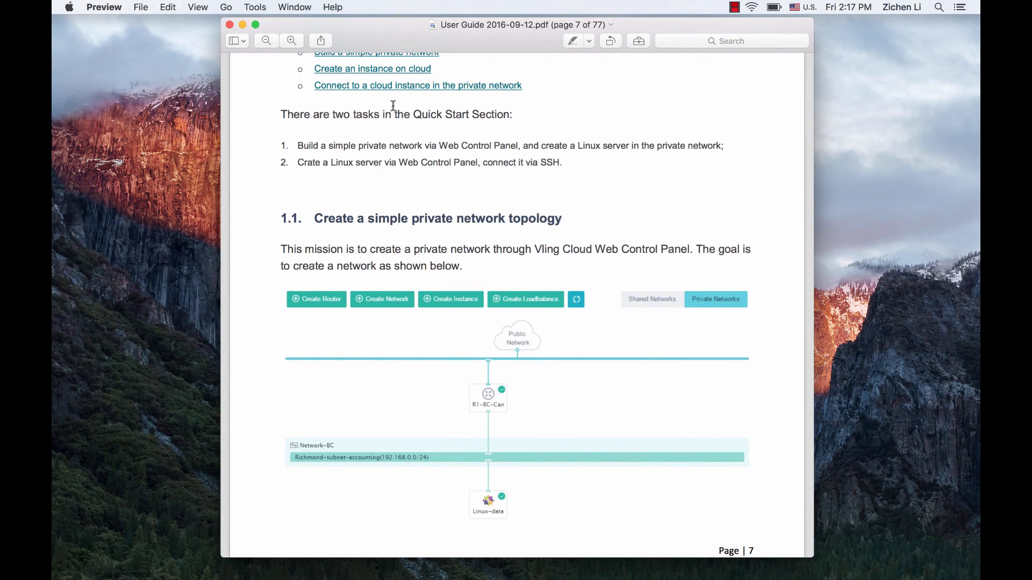